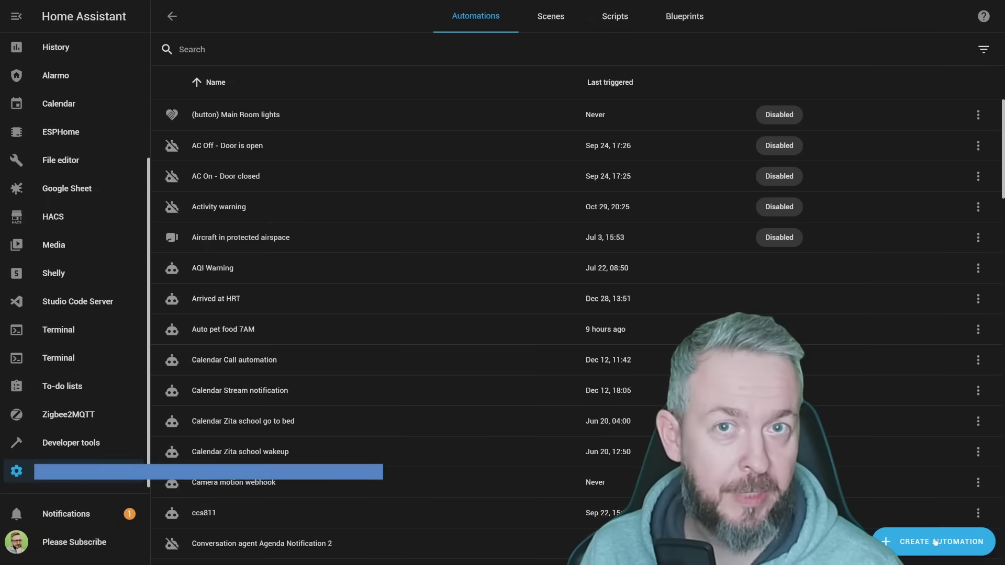
Step: Start a new blank automation from scratch via Create Automation
left_click(935, 543)
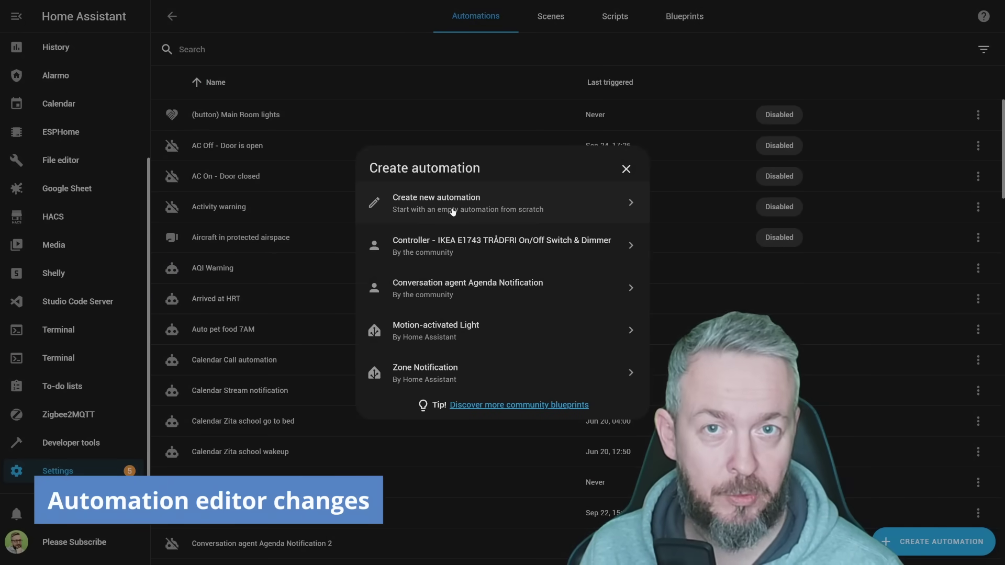
left_click(453, 211)
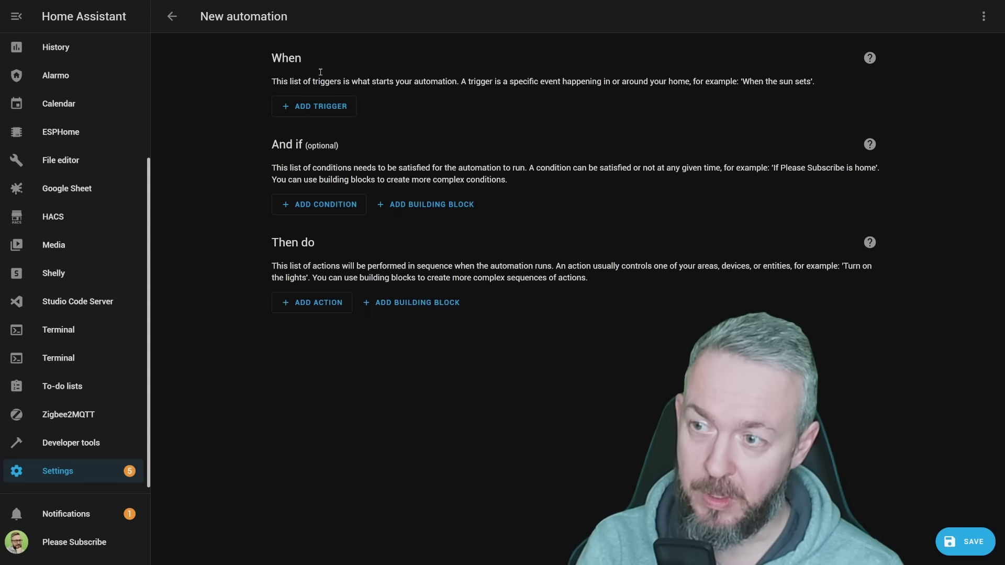
Step: Add a Home Assistant trigger set to Shutdown and collapse its card
left_click(301, 107)
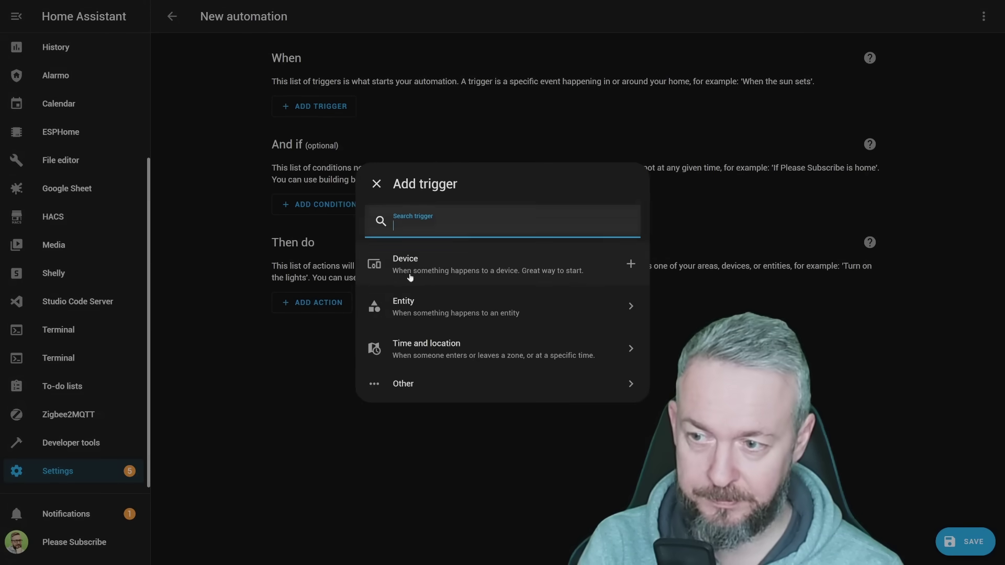
left_click(411, 386)
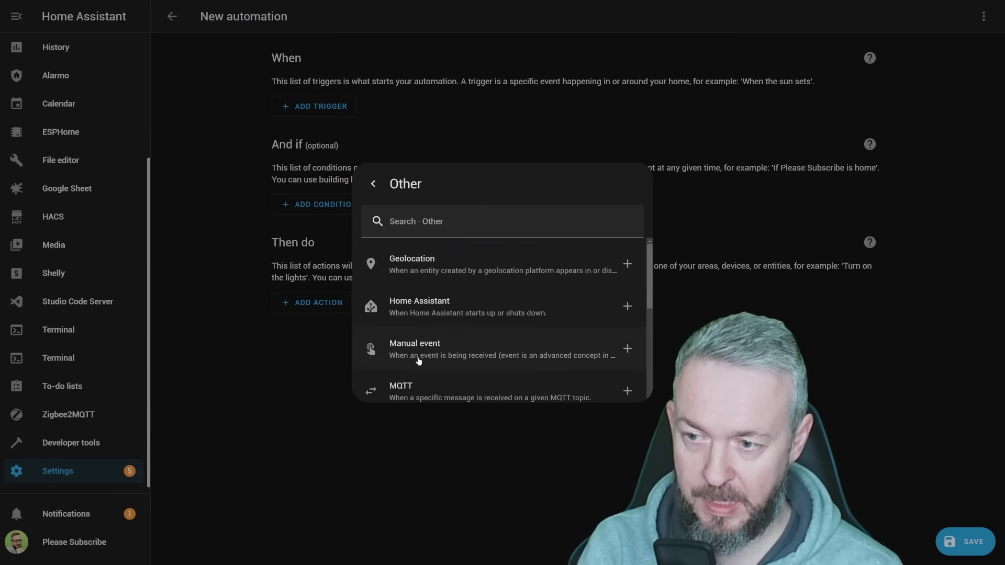
scroll(429, 267, "down", 2)
scroll(428, 288, "up", 2)
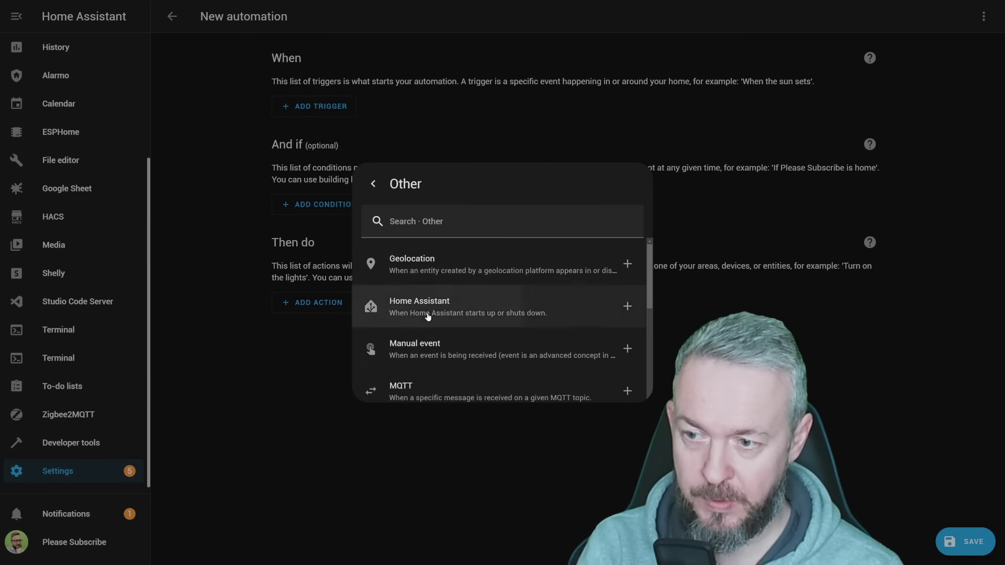
left_click(426, 309)
left_click(291, 170)
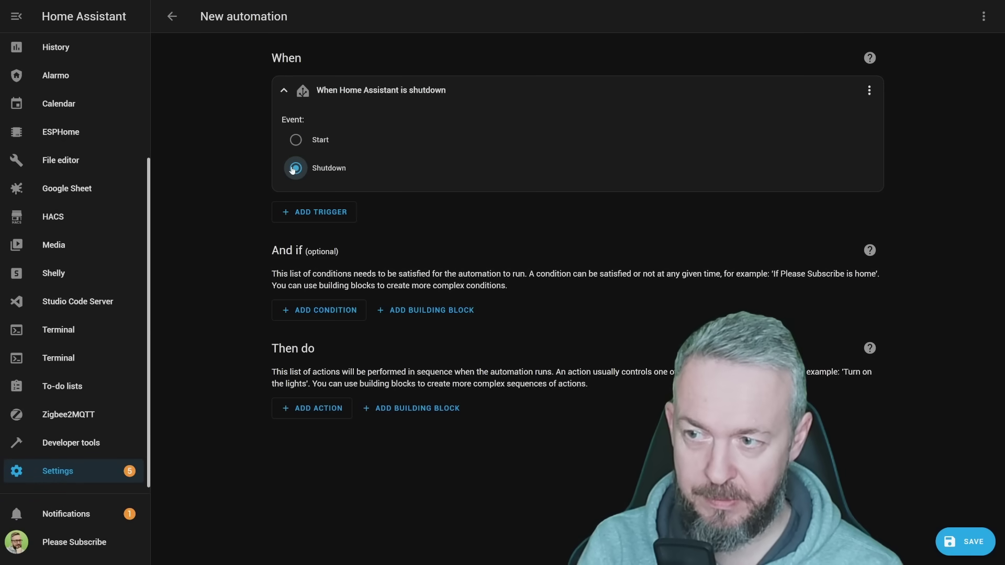
left_click(284, 90)
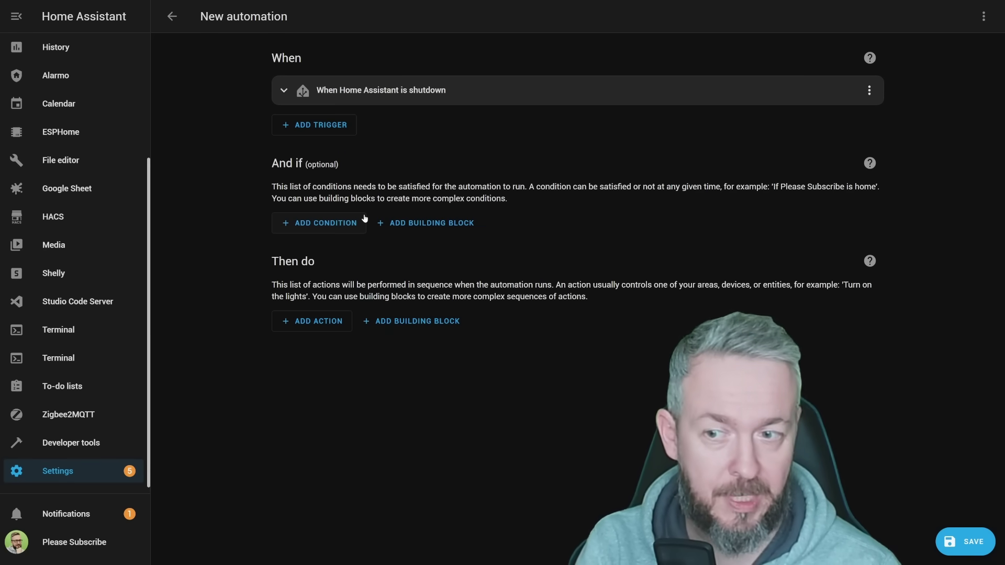
left_click(316, 224)
left_click(458, 246)
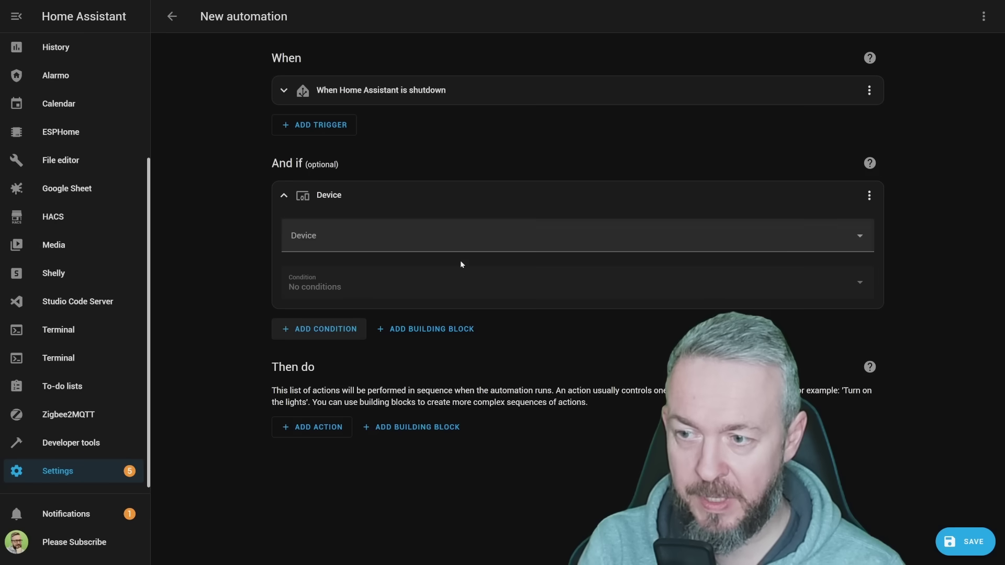
left_click(382, 239)
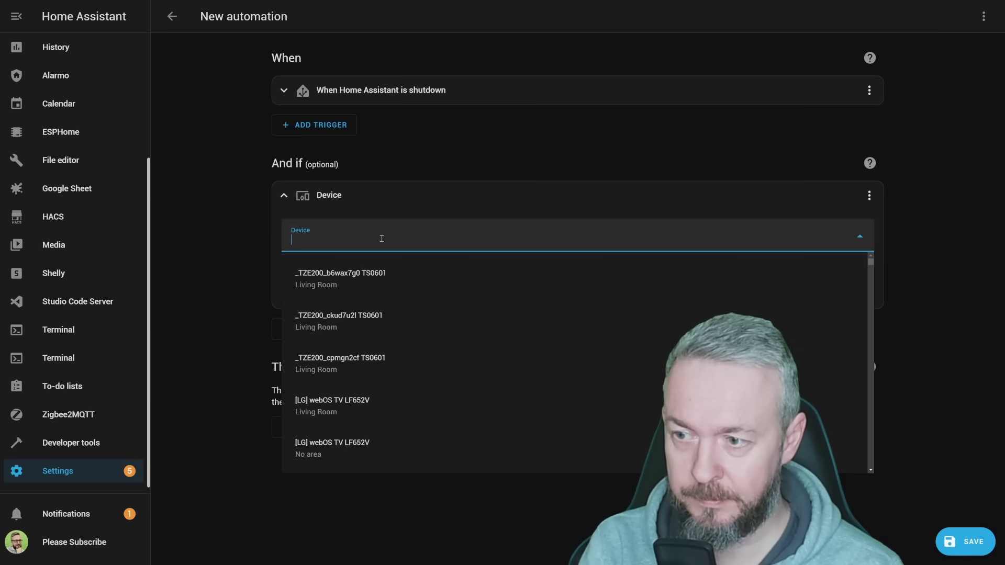
left_click(354, 293)
left_click(295, 326)
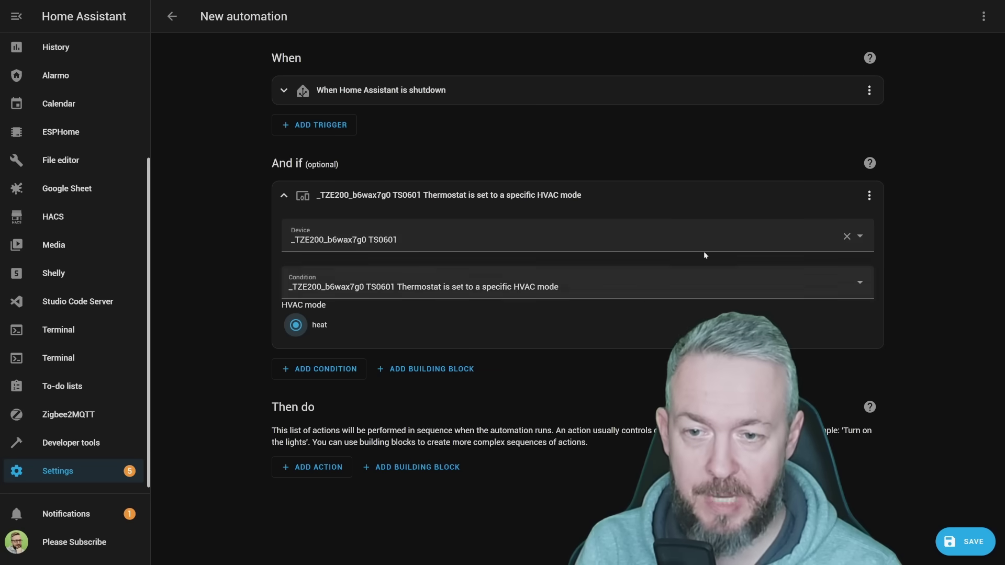
left_click(869, 196)
left_click(901, 484)
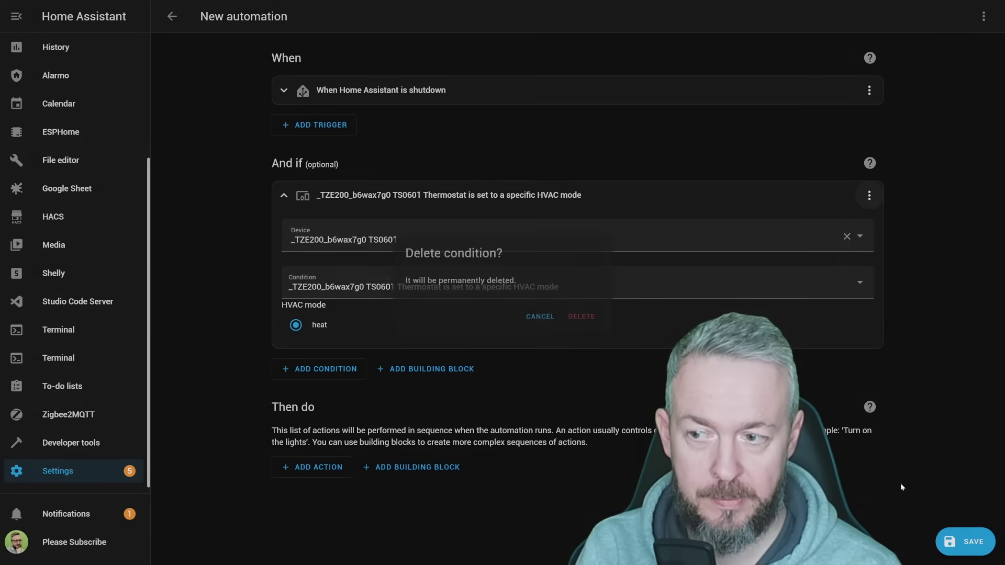
left_click(576, 320)
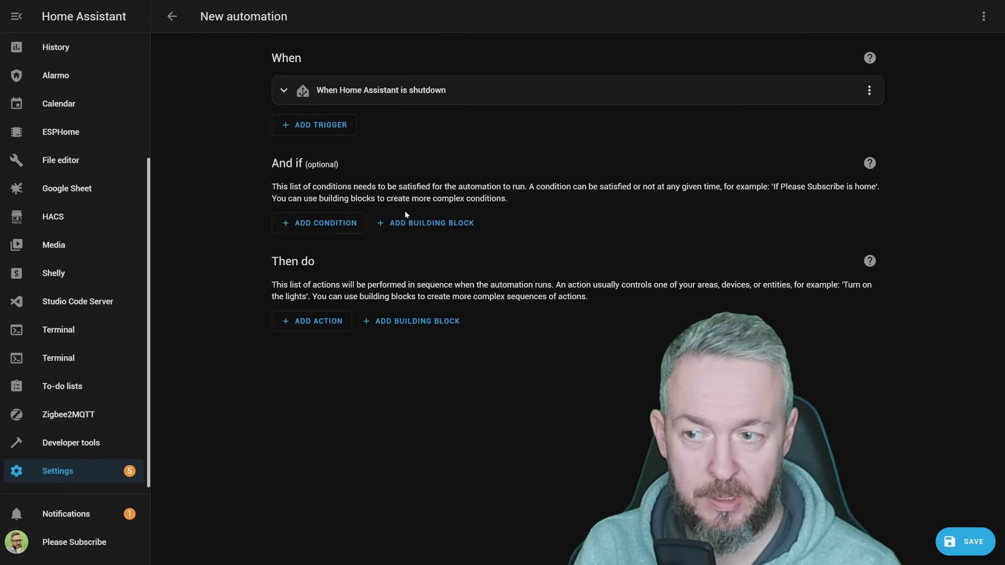
left_click(414, 223)
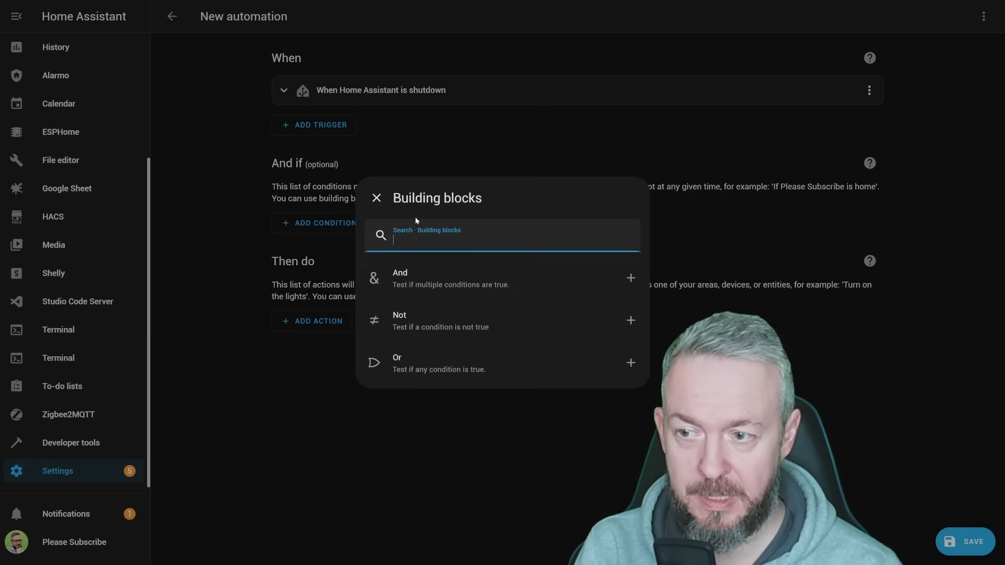
left_click(429, 280)
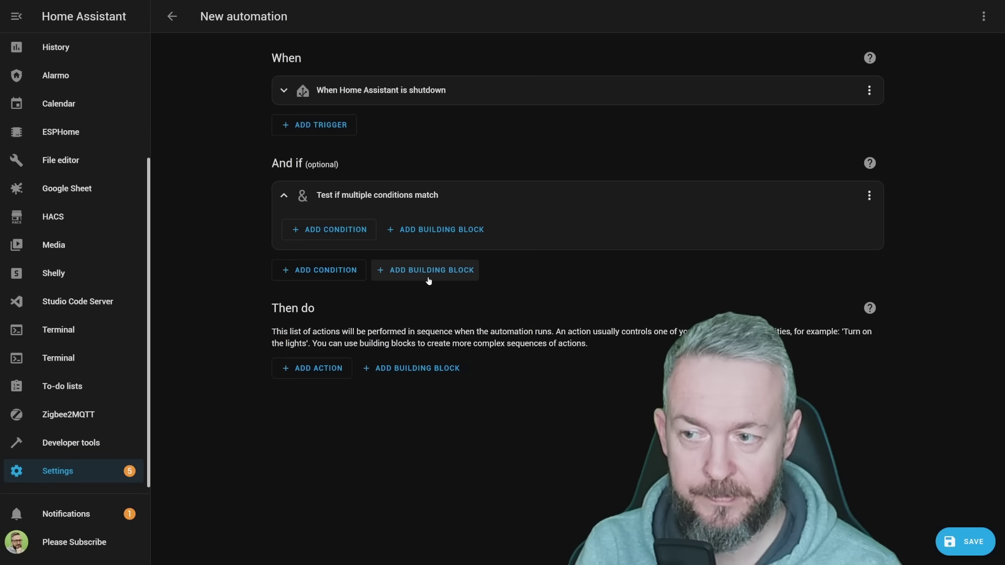
left_click(355, 231)
left_click(420, 239)
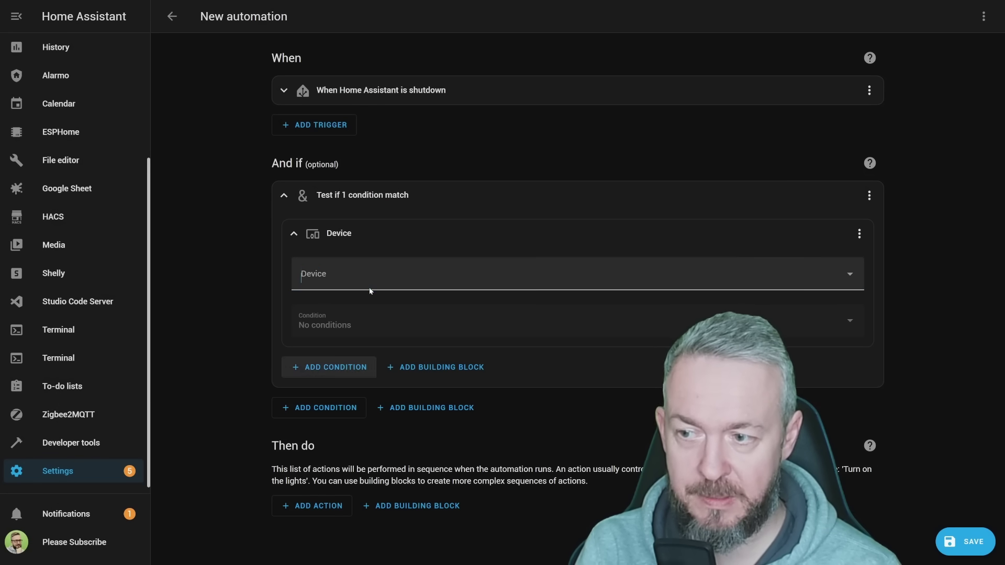
left_click(368, 313)
left_click(317, 361)
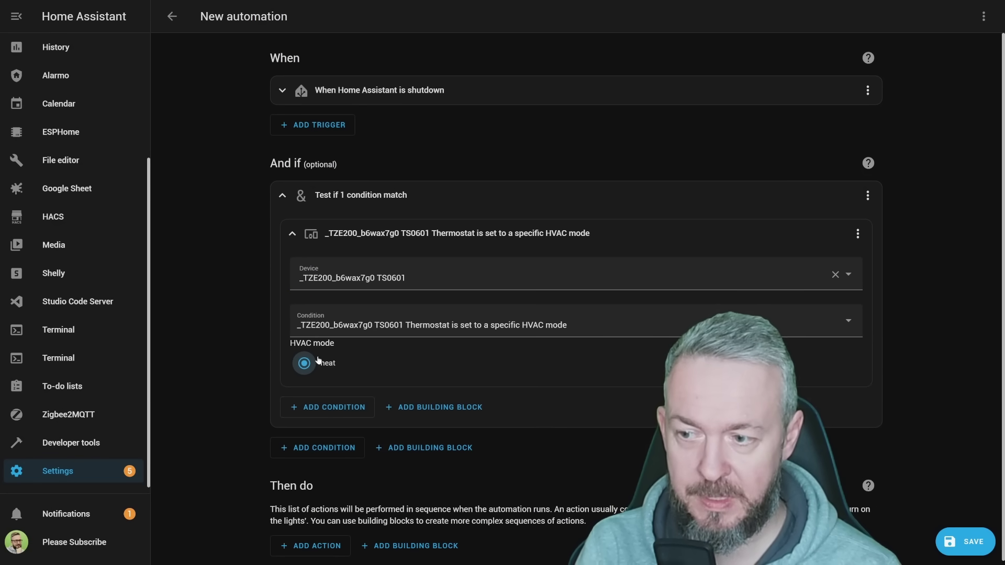
left_click(346, 448)
left_click(393, 239)
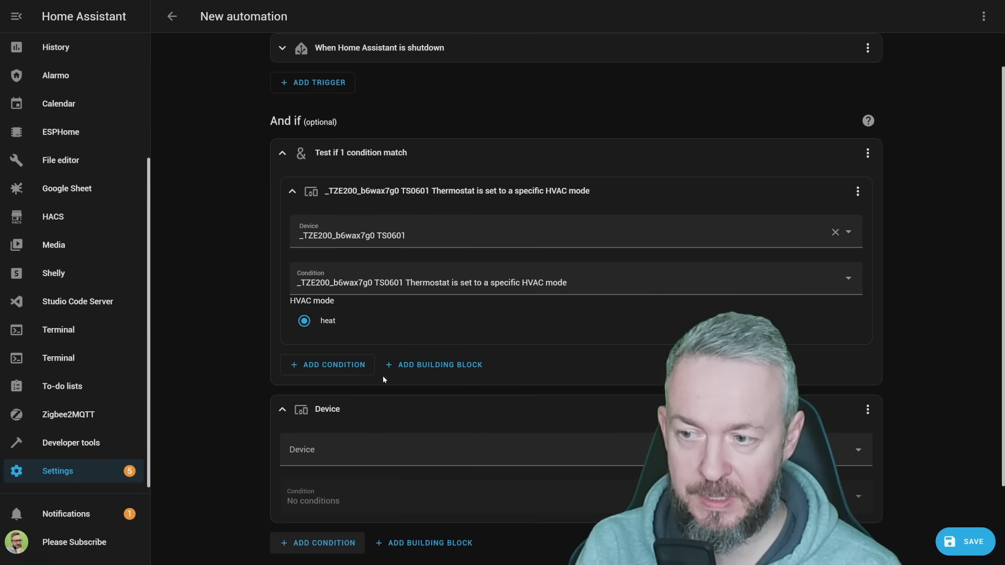
scroll(353, 394, "down", 2)
left_click(366, 370)
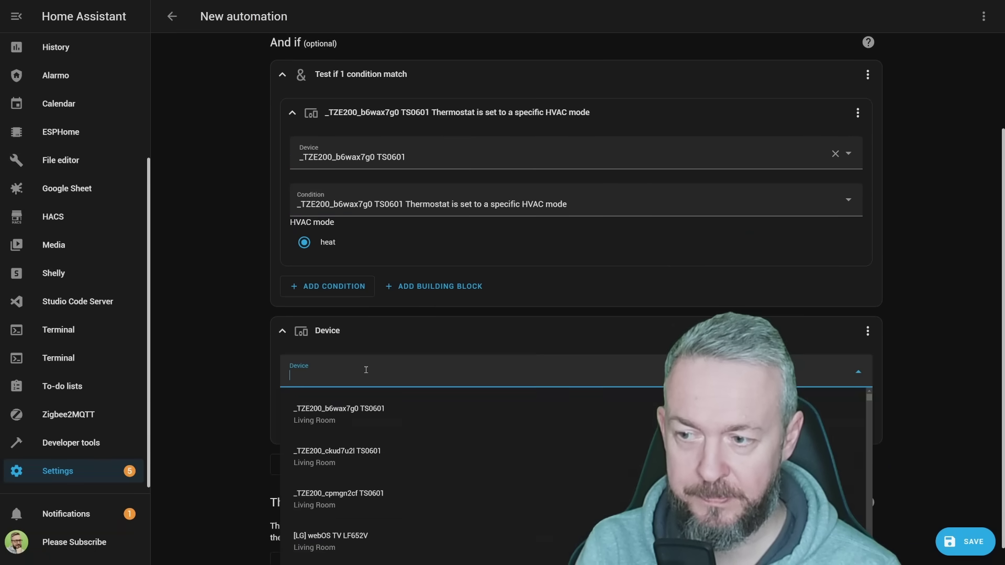
left_click(348, 451)
left_click(294, 460)
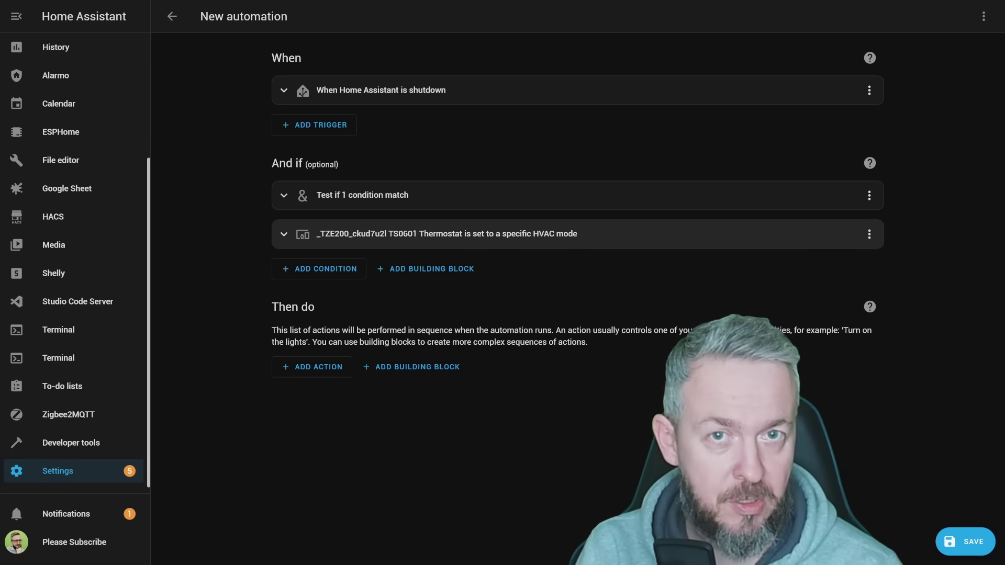
left_click(869, 195)
left_click(900, 480)
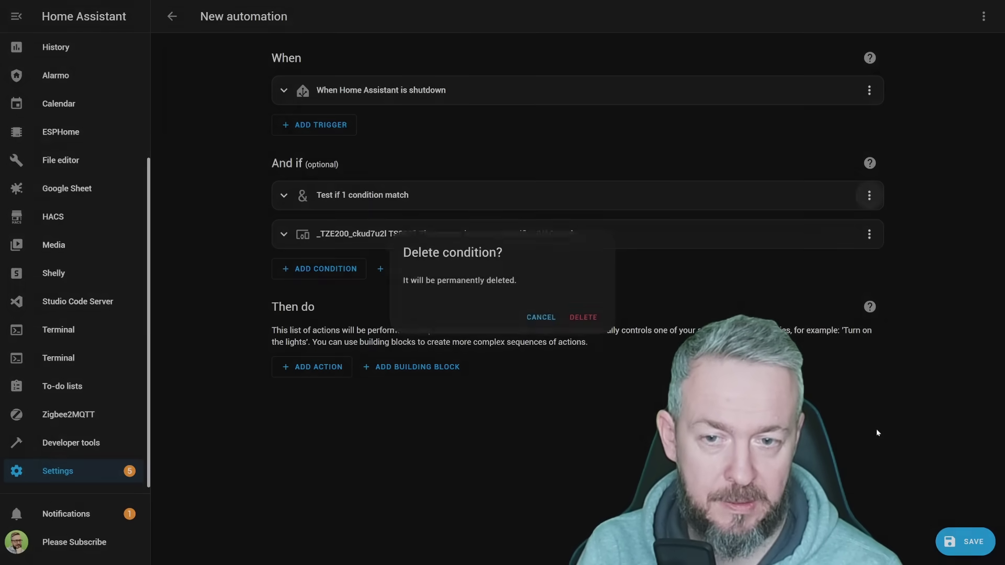
left_click(583, 317)
left_click(869, 195)
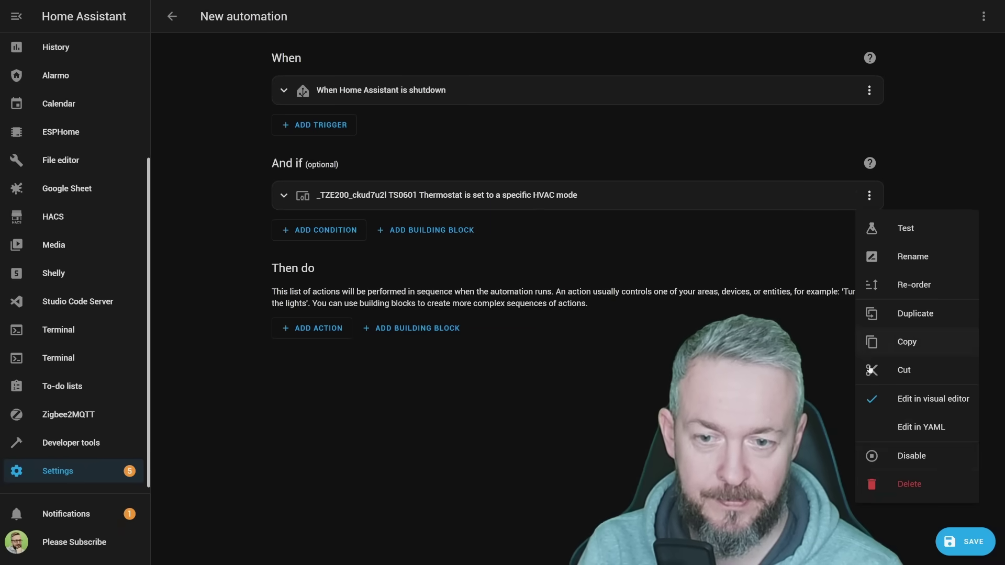
left_click(889, 484)
left_click(584, 317)
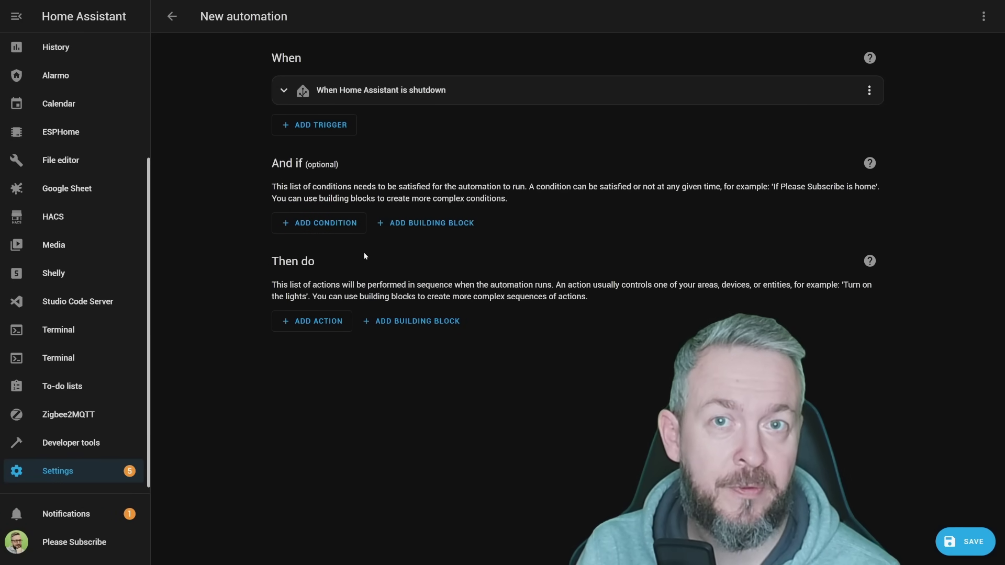
Step: Browse the action types, including the other categories, then dismiss the list
left_click(301, 326)
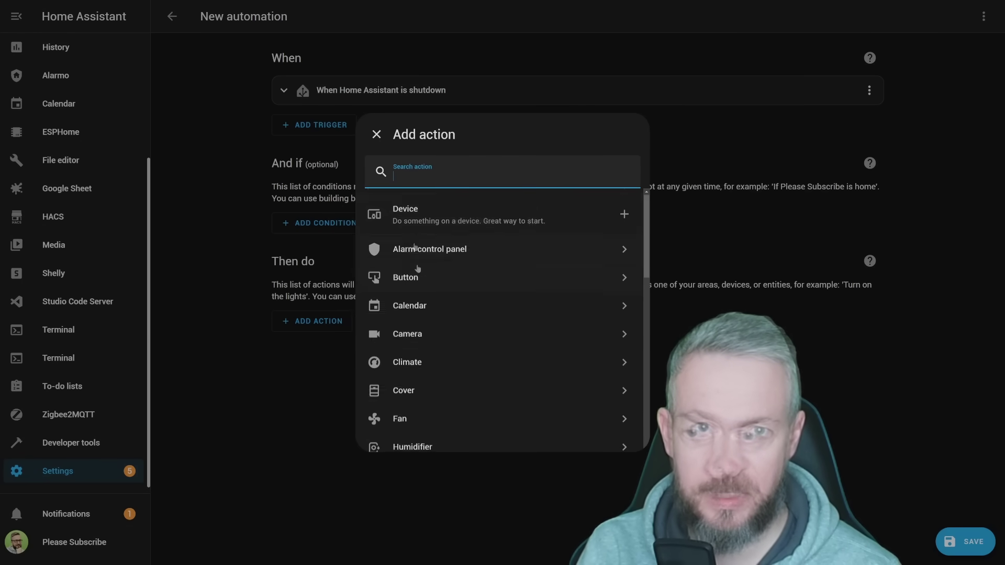
scroll(416, 269, "down", 10)
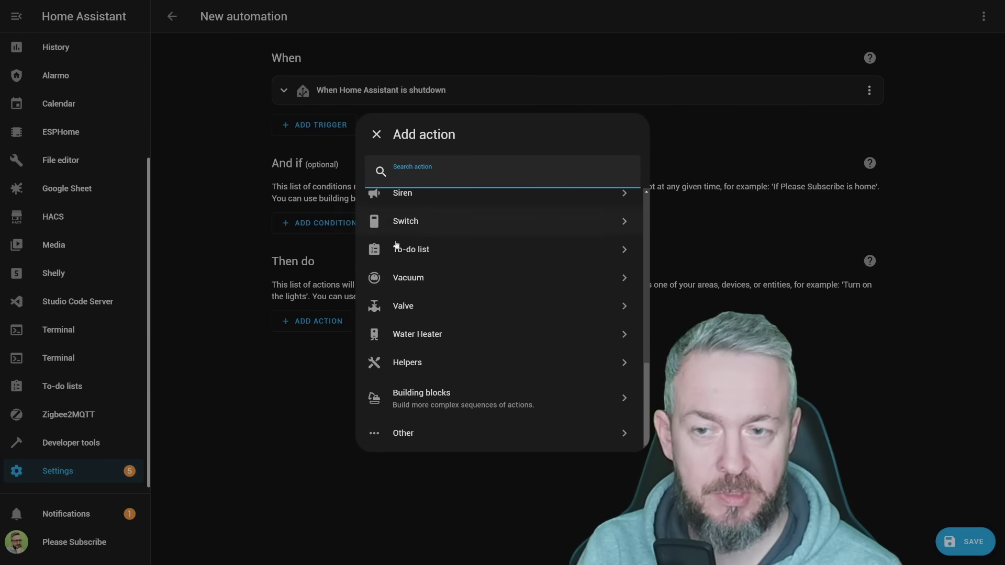
left_click(404, 435)
left_click_drag(651, 218, 647, 257)
key("Escape")
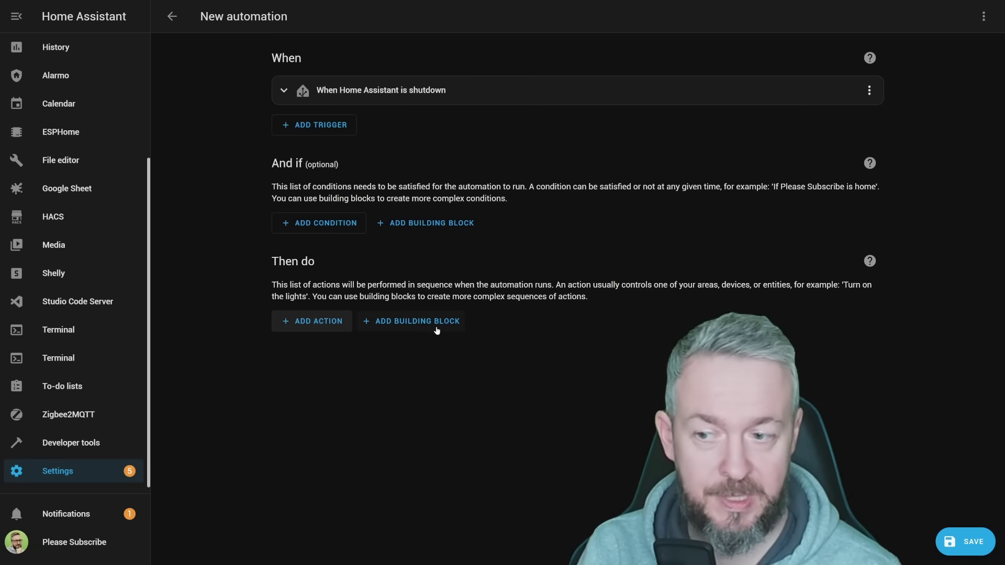
Step: Look through the building blocks (Choose, Condition, If-then, Repeat) and close the list
left_click(437, 330)
scroll(430, 231, "down", 1)
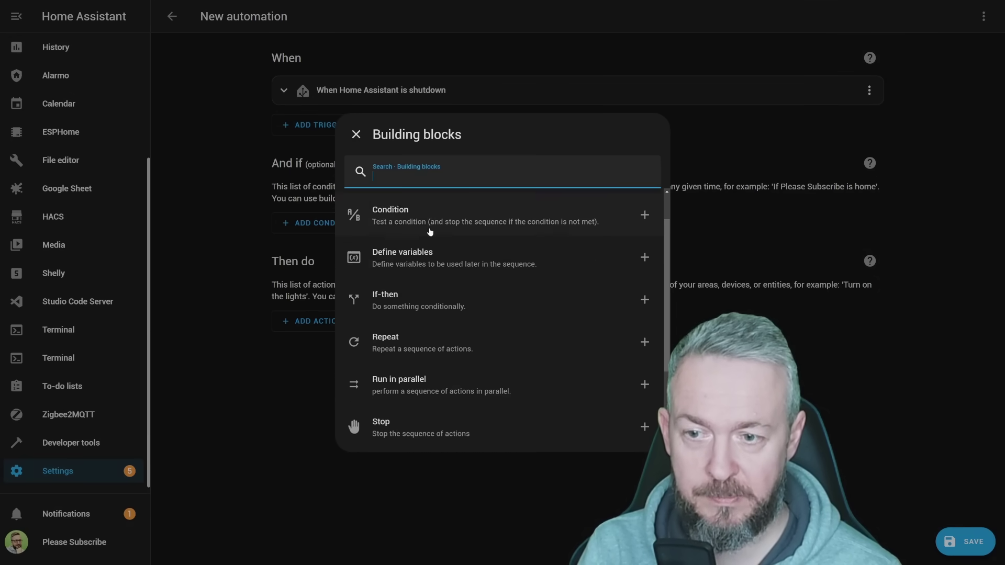
scroll(430, 232, "down", 3)
scroll(420, 244, "up", 4)
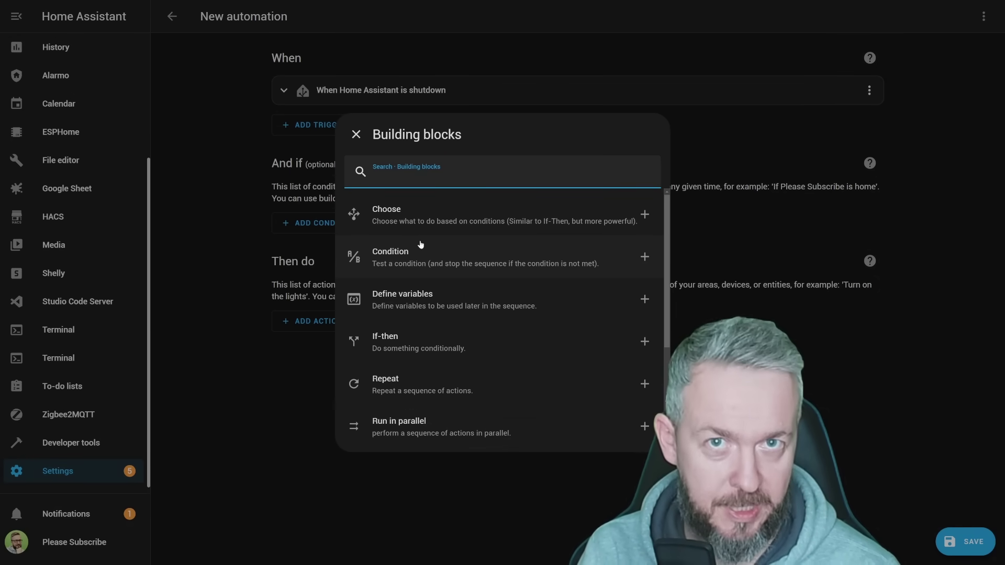
left_click(353, 135)
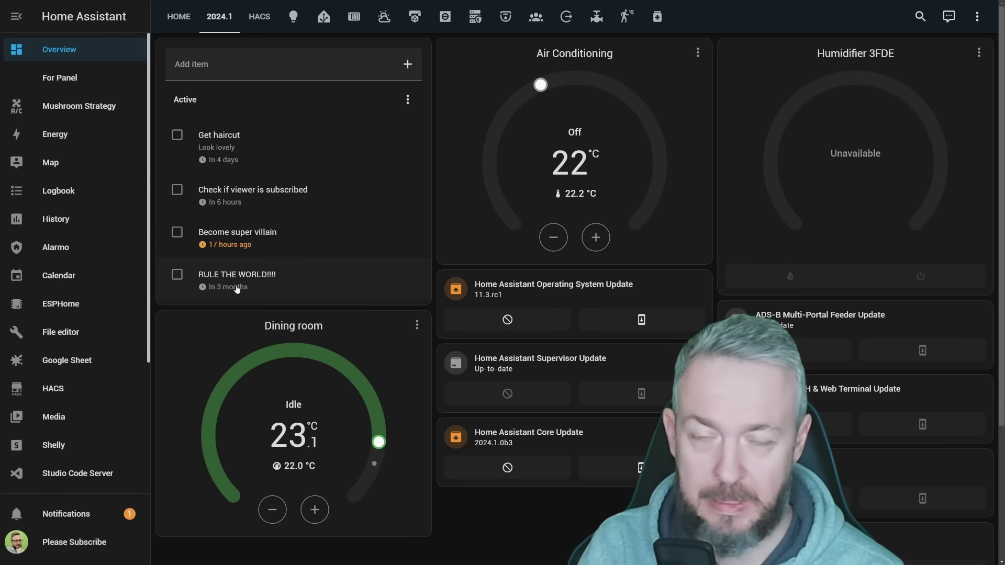
Step: View the Get haircut to-do item's details and close them without changes
left_click(228, 146)
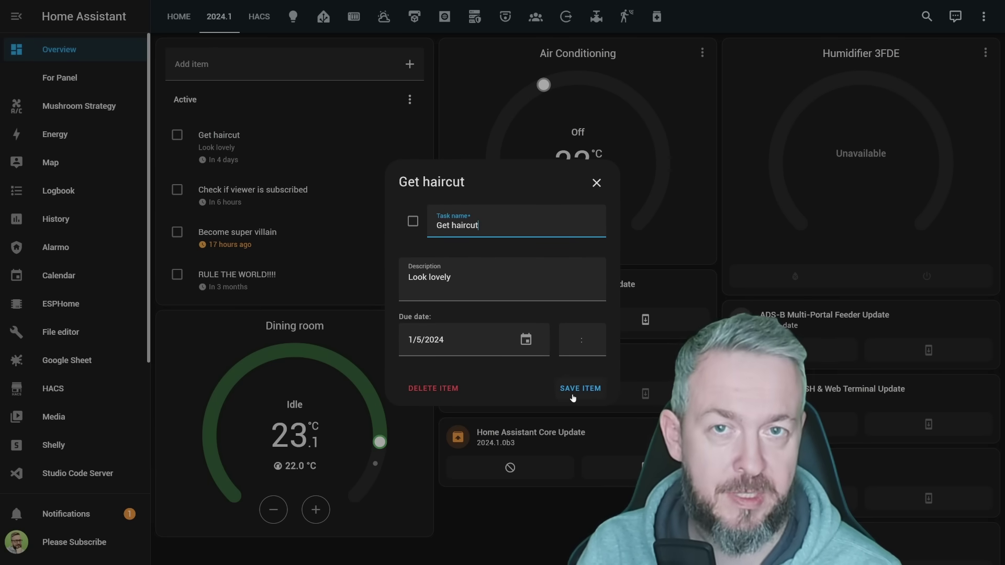
left_click(596, 184)
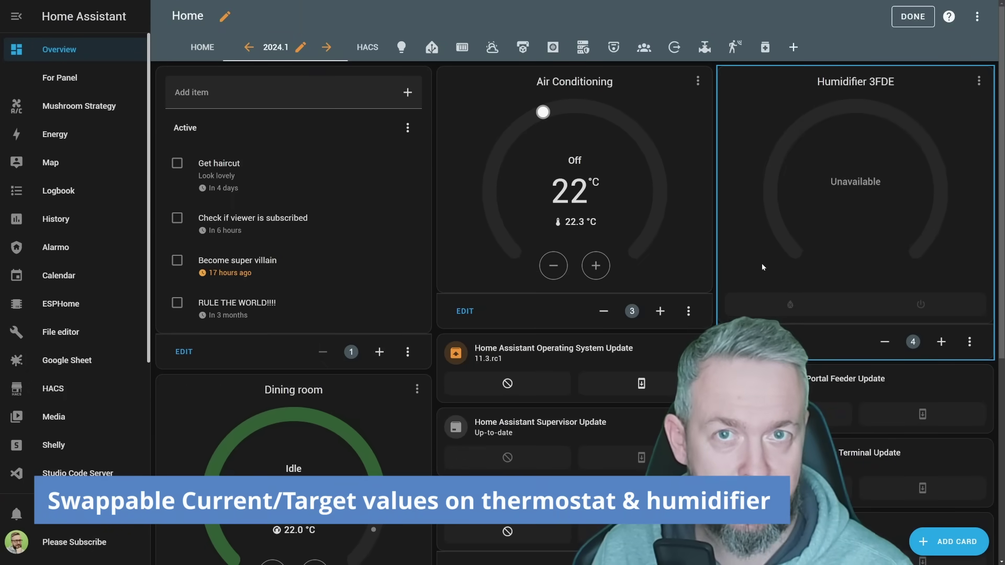
scroll(671, 266, "down", 1)
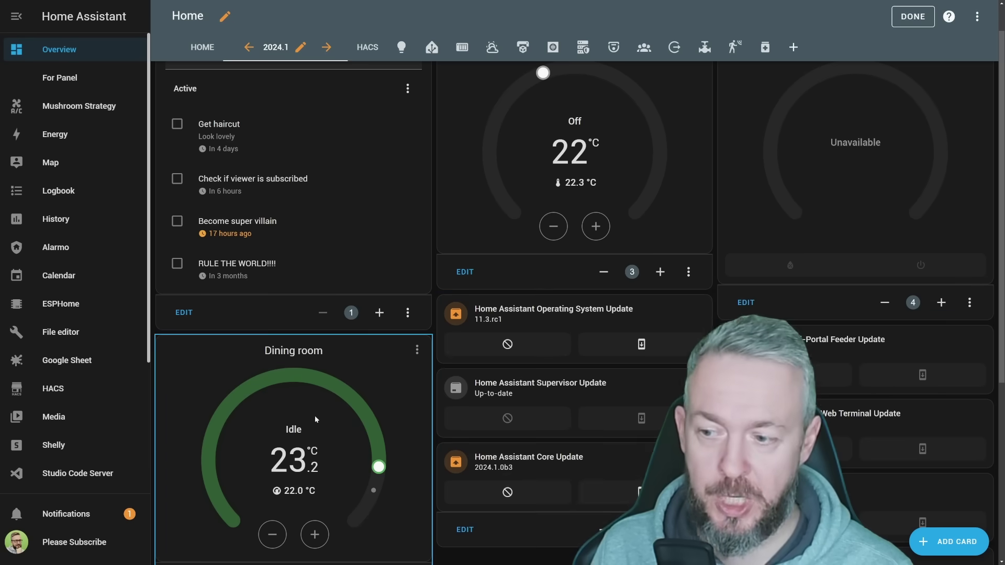
scroll(314, 416, "down", 3)
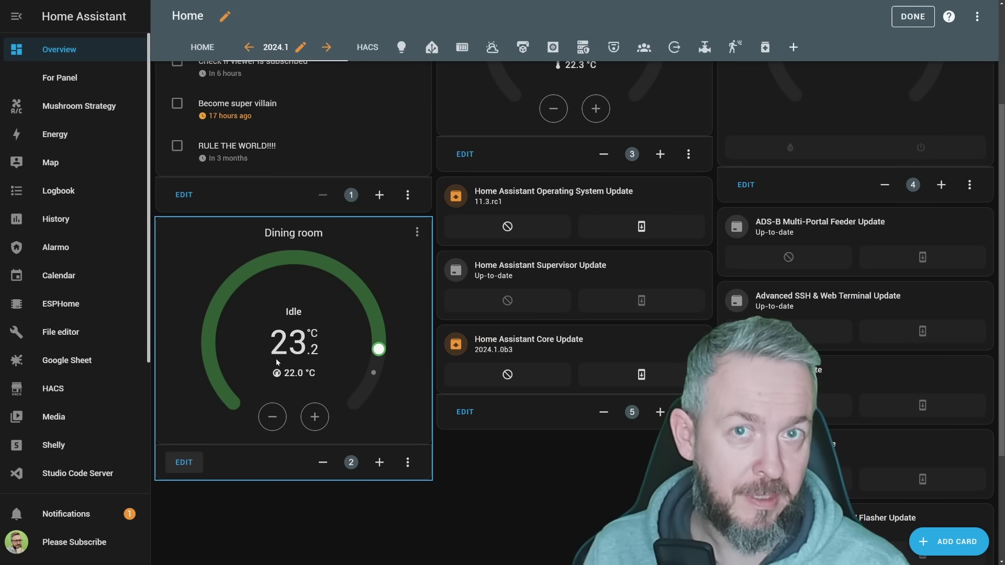
left_click(180, 464)
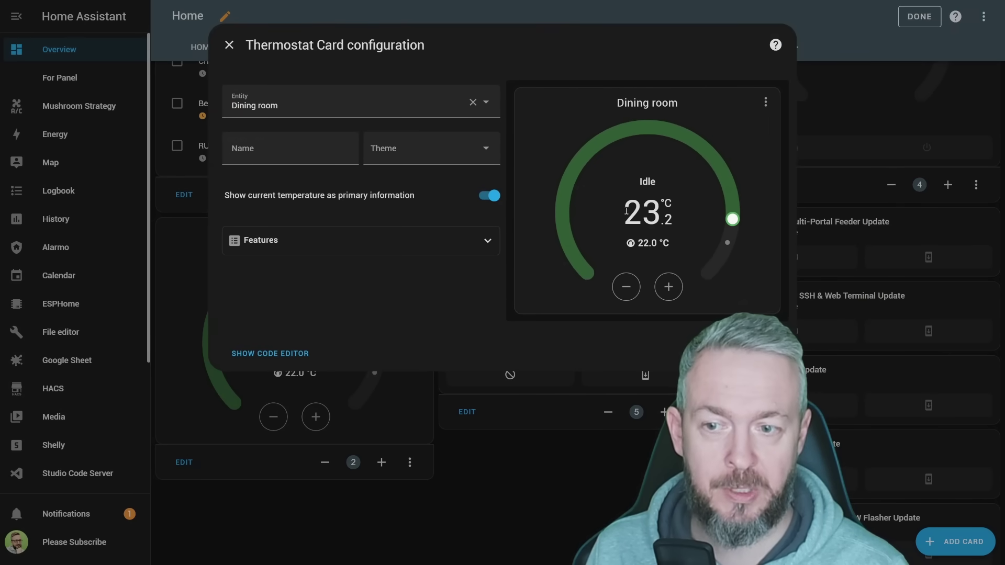
left_click_drag(624, 211, 696, 216)
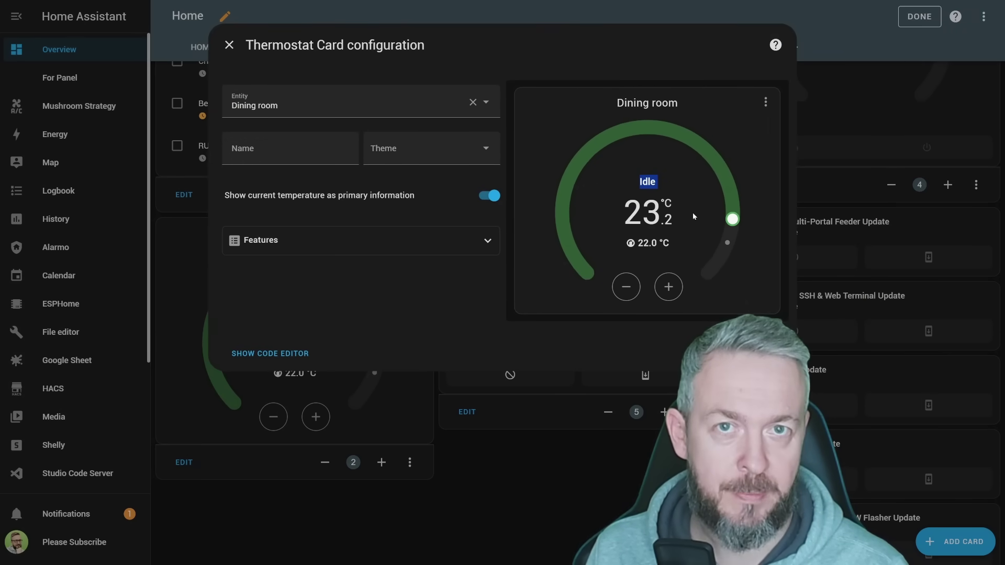
left_click_drag(623, 212, 642, 215)
left_click(642, 215)
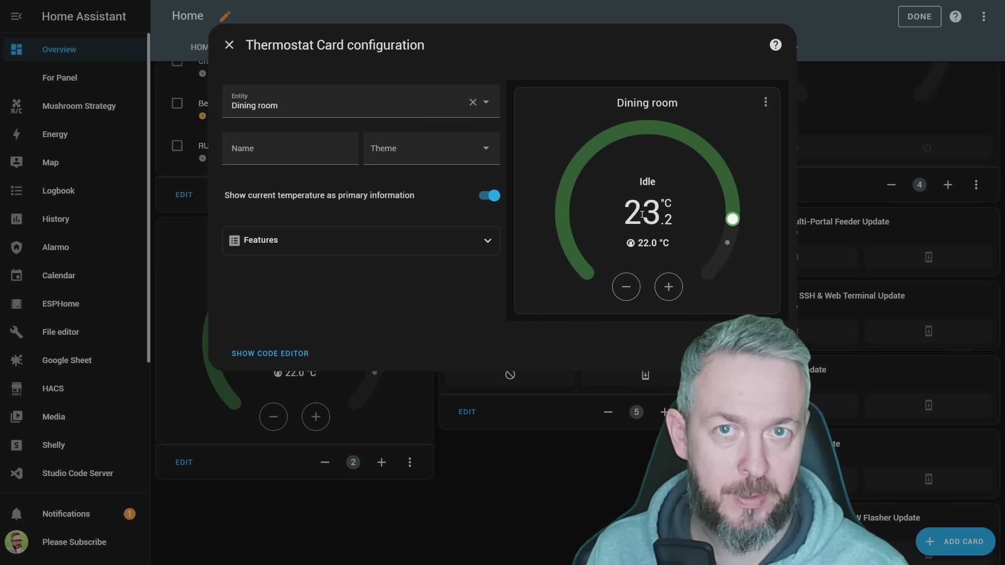
left_click(486, 198)
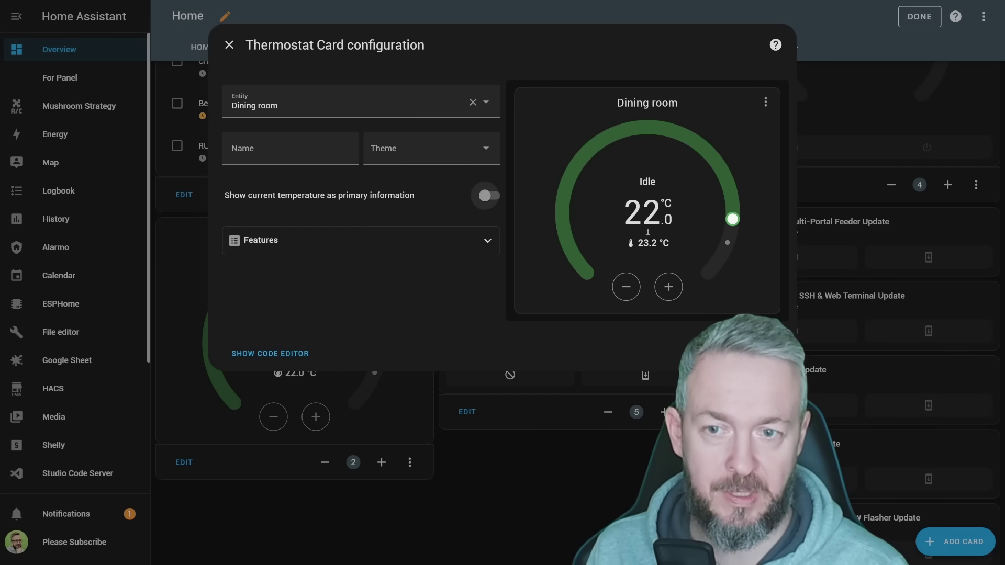
double_click(628, 209)
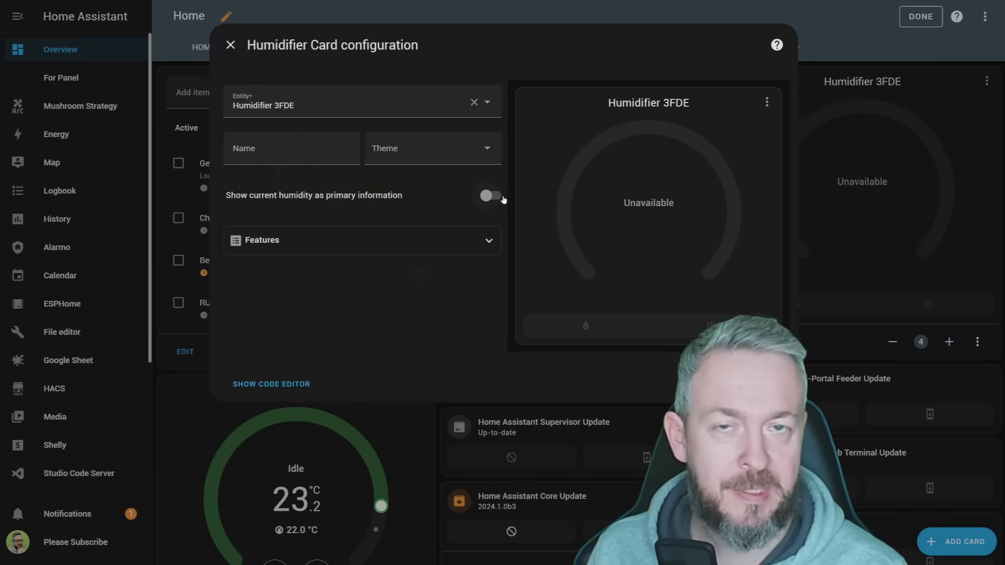
left_click(497, 197)
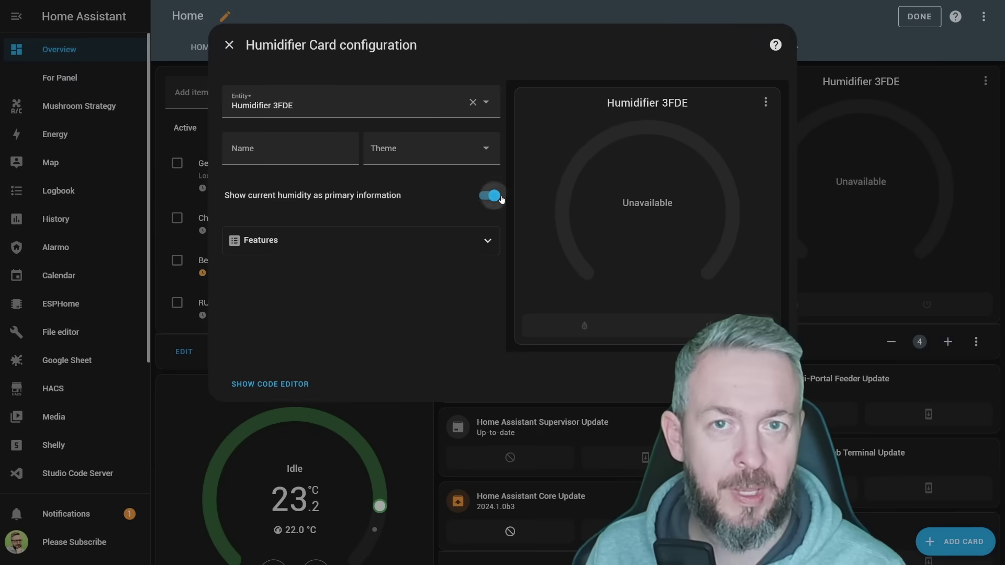
left_click(497, 198)
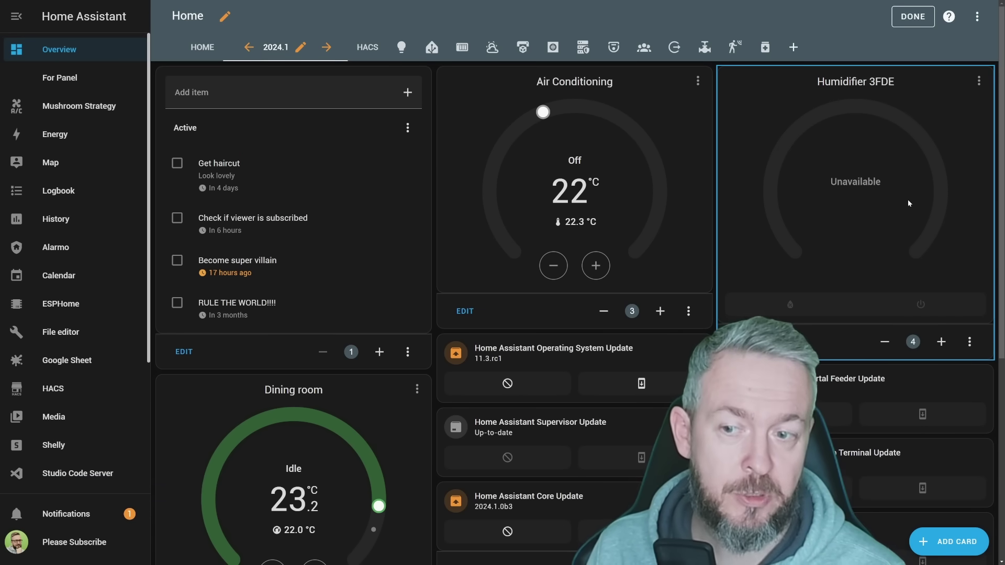
Step: Bring up the Dining room thermostat card's configuration
scroll(907, 203, "down", 3)
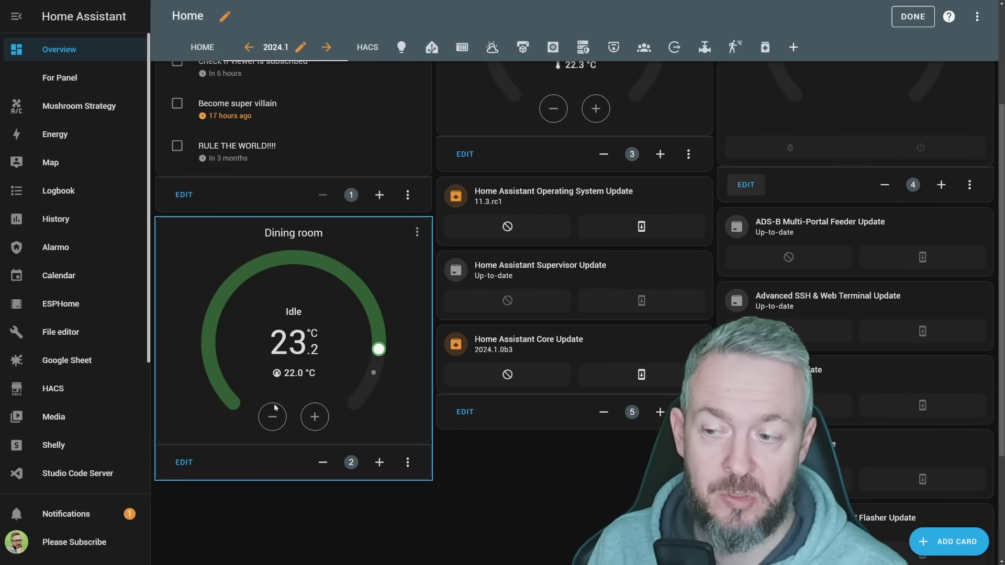
left_click(183, 462)
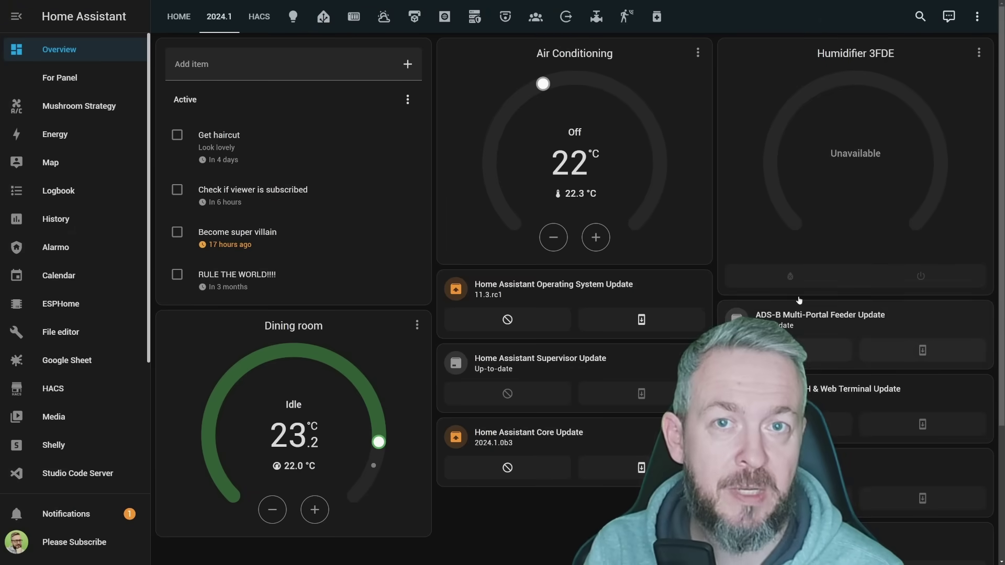
Step: Enter dashboard edit mode and inspect the Operating System update card's Update actions feature
left_click(978, 15)
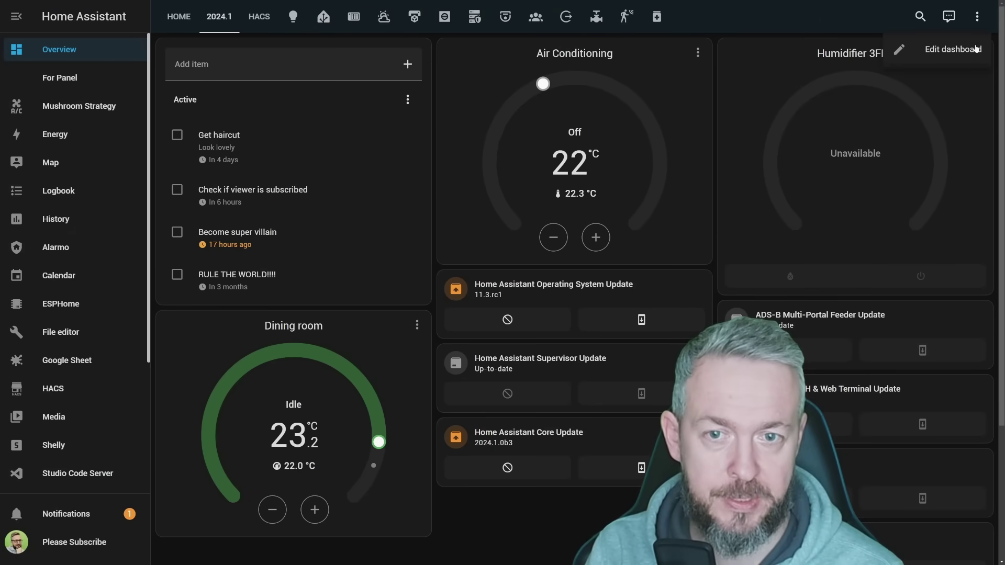
left_click(974, 47)
scroll(459, 447, "down", 3)
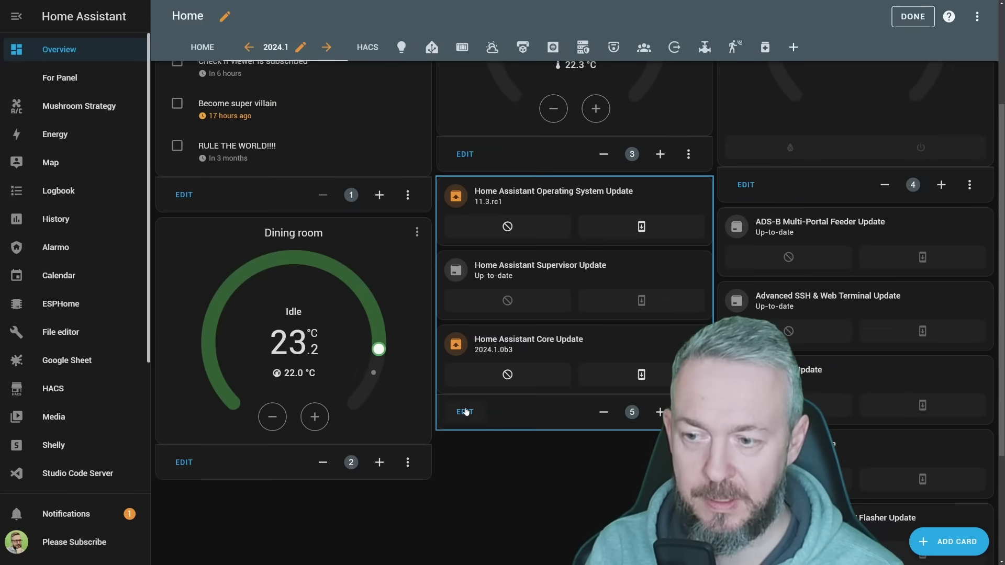
left_click(464, 412)
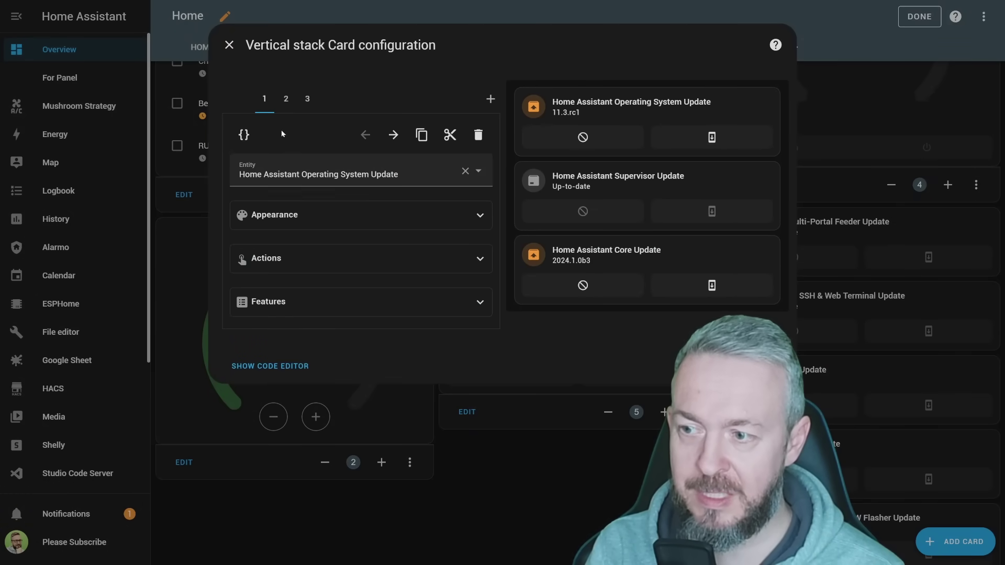
left_click(291, 301)
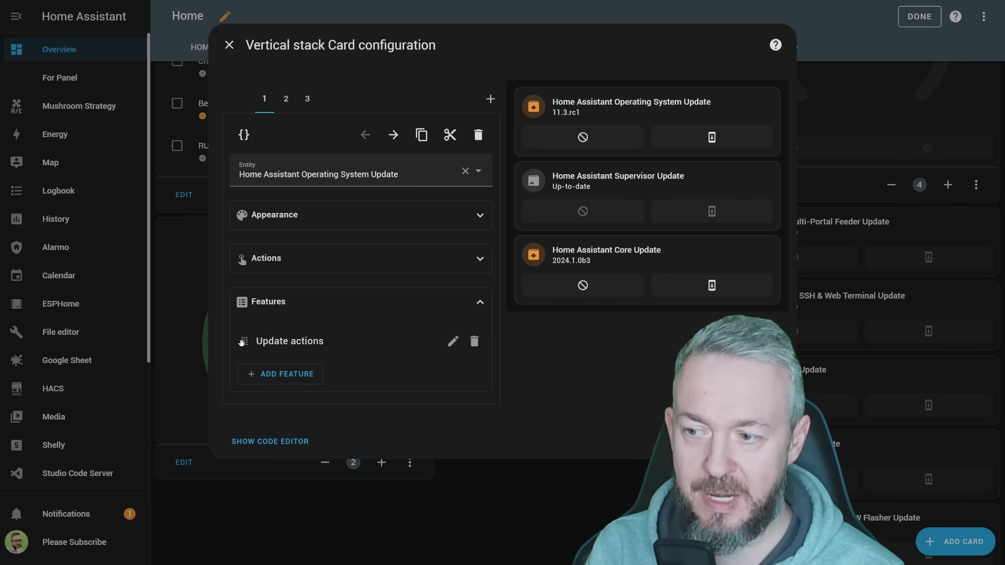
left_click(452, 342)
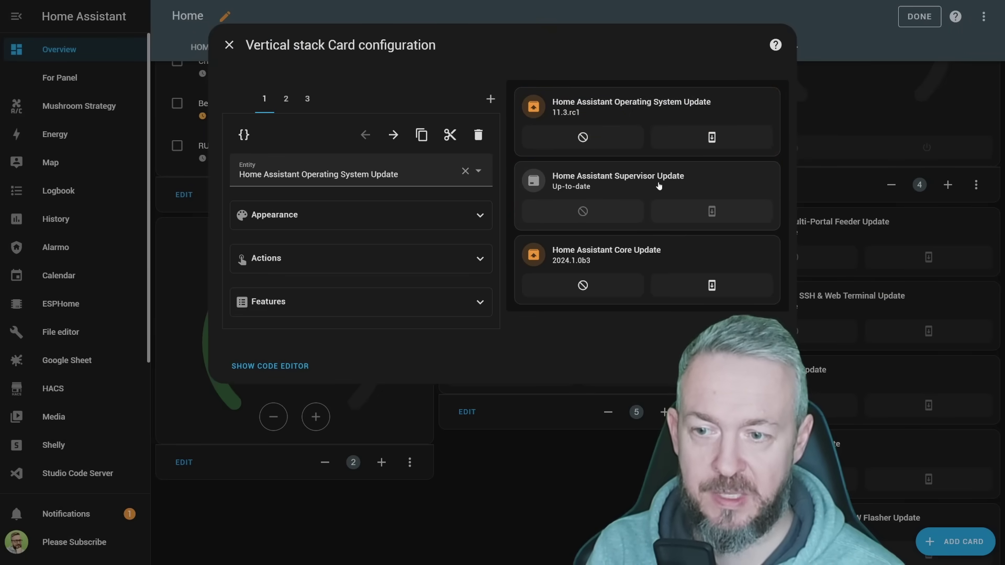
Step: Set the Core Update card's Update actions Backup option to Ask and close the editor
left_click(309, 105)
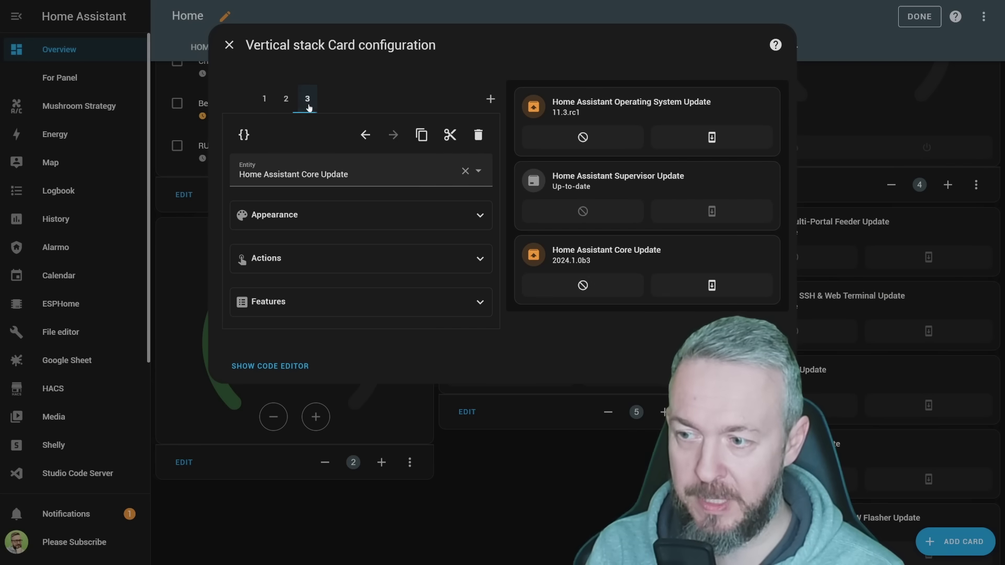
left_click(306, 297)
left_click(448, 350)
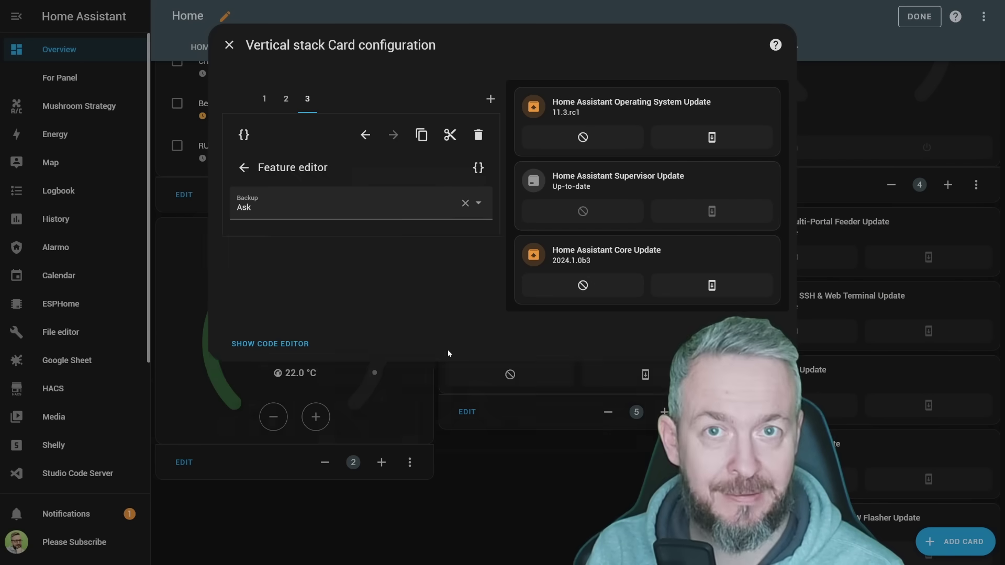
left_click(265, 208)
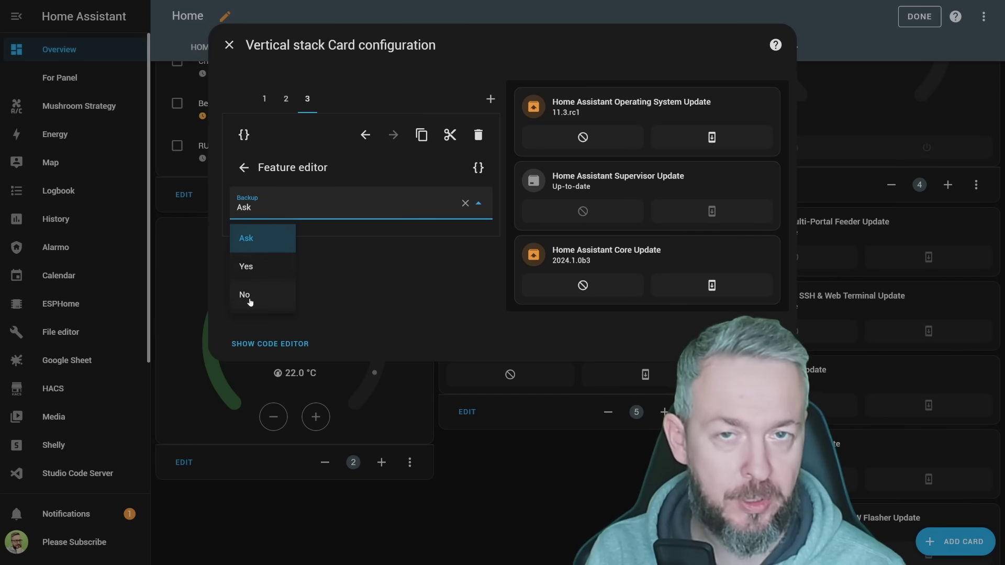
left_click(253, 237)
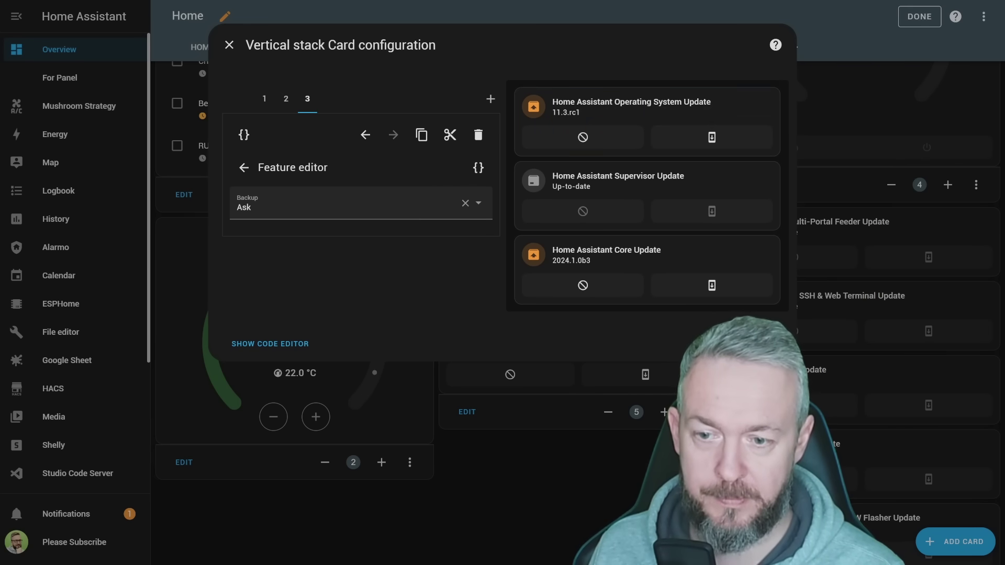
left_click(764, 344)
scroll(838, 236, "down", 2)
Step: Install the Core update past the backup prompt, then install the bottom card's update with a backup
scroll(775, 170, "up", 2)
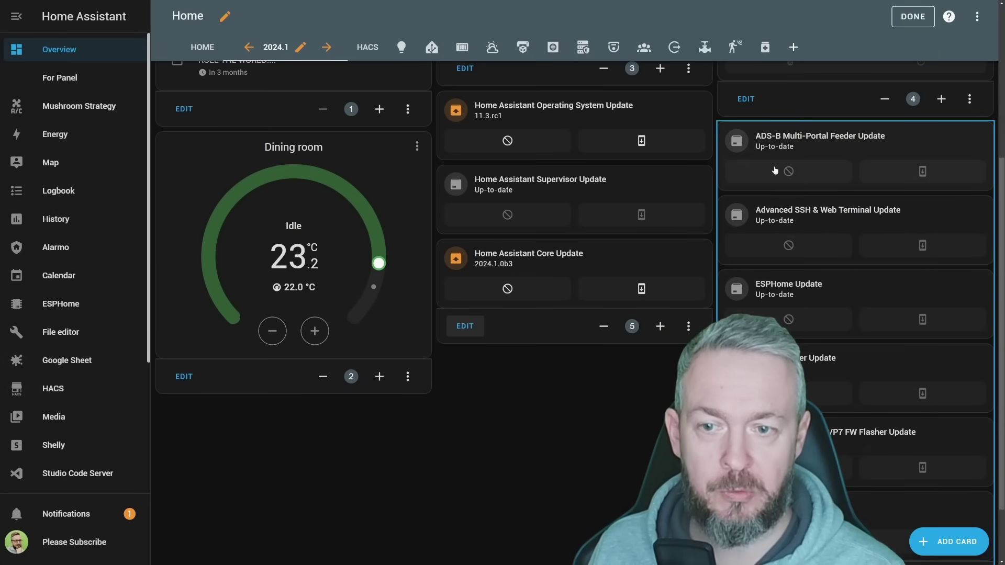
scroll(775, 171, "down", 2)
scroll(841, 285, "up", 2)
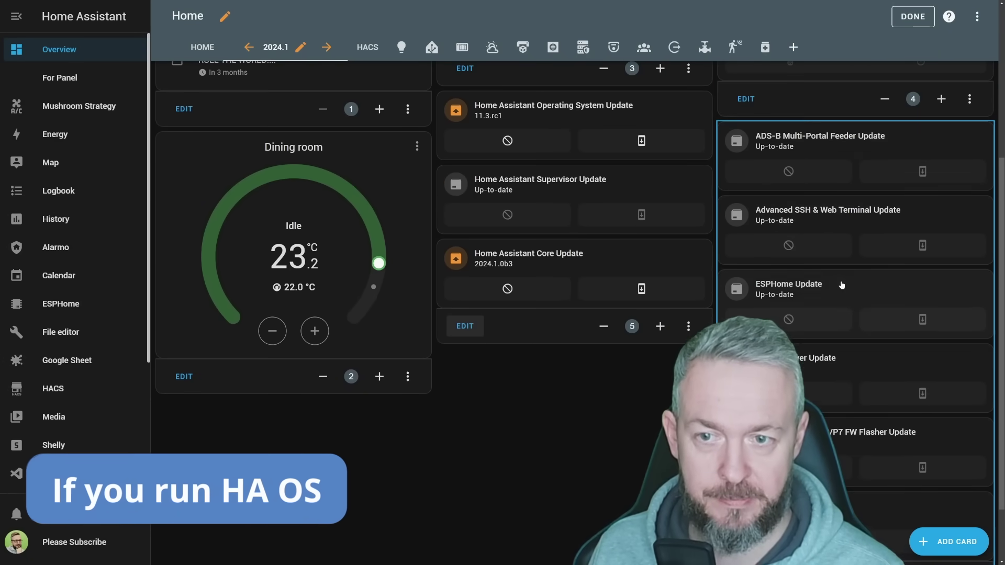
scroll(793, 191, "down", 2)
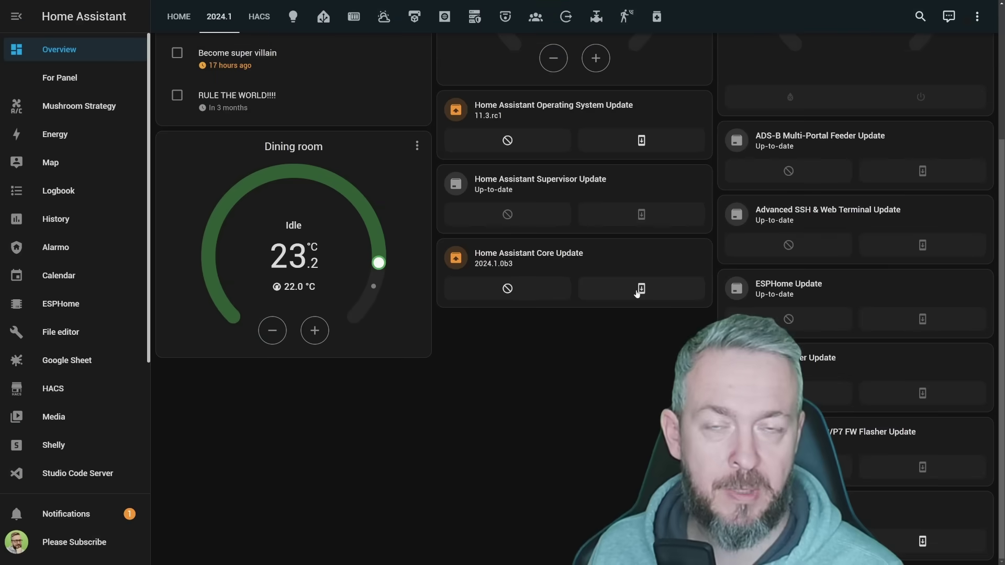
left_click(640, 289)
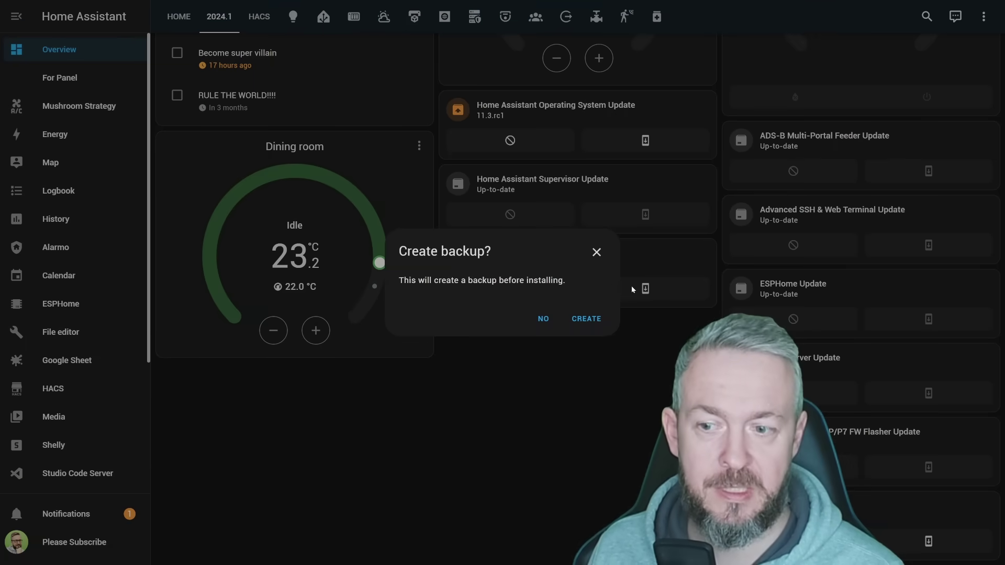
left_click(590, 319)
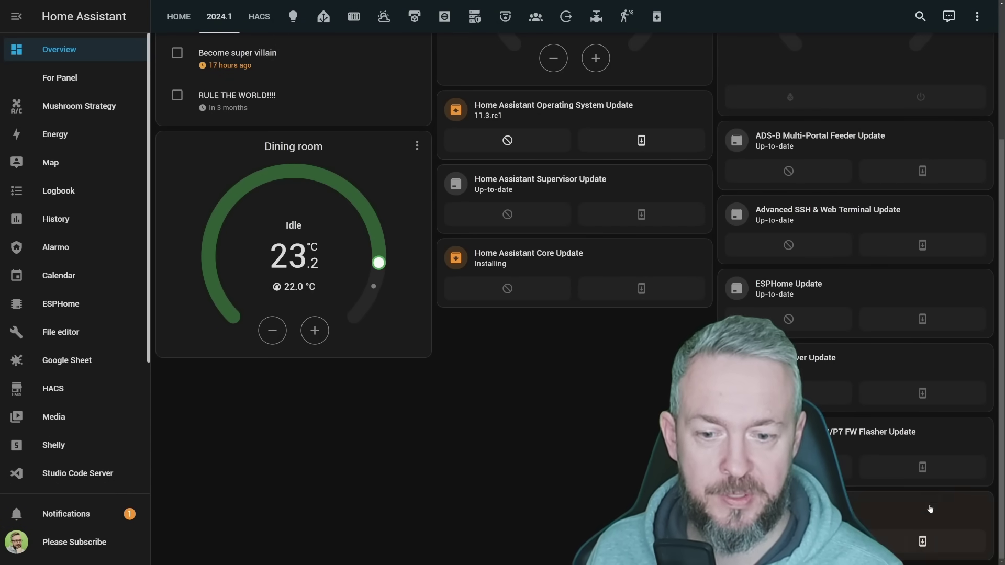
left_click(913, 542)
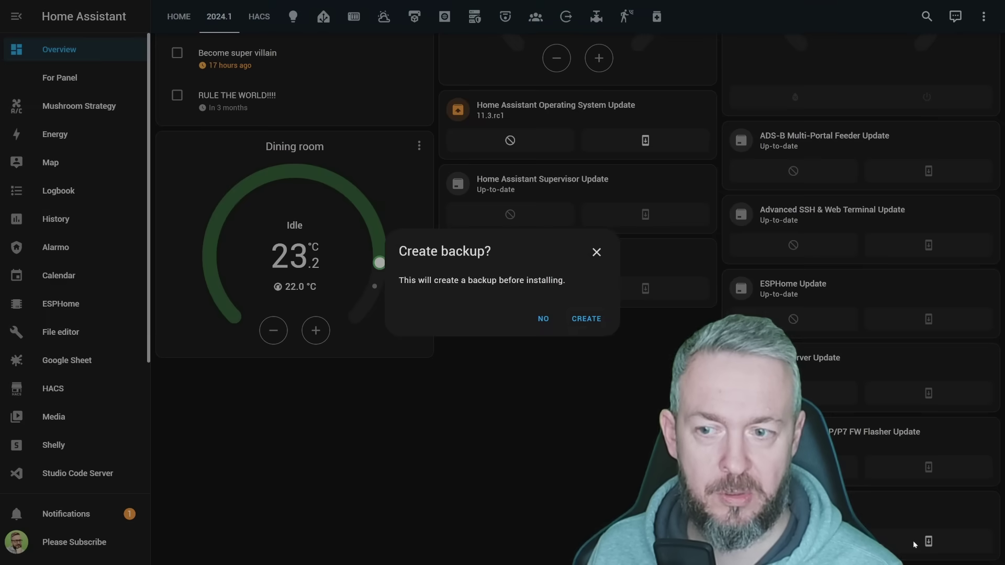
left_click(586, 320)
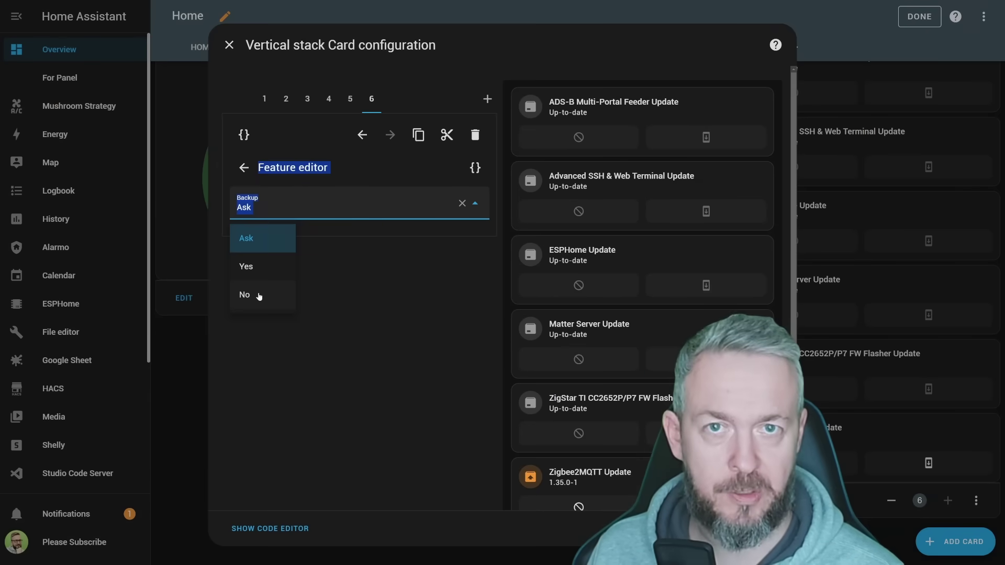
Step: Set the update cards' Backup option to No, save the card, and leave edit mode
left_click(259, 297)
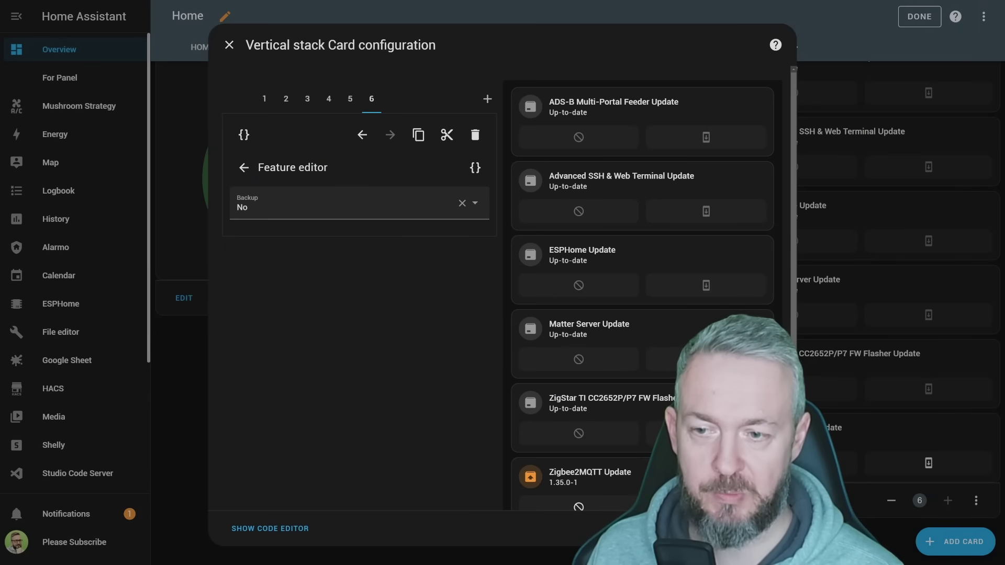
left_click(764, 529)
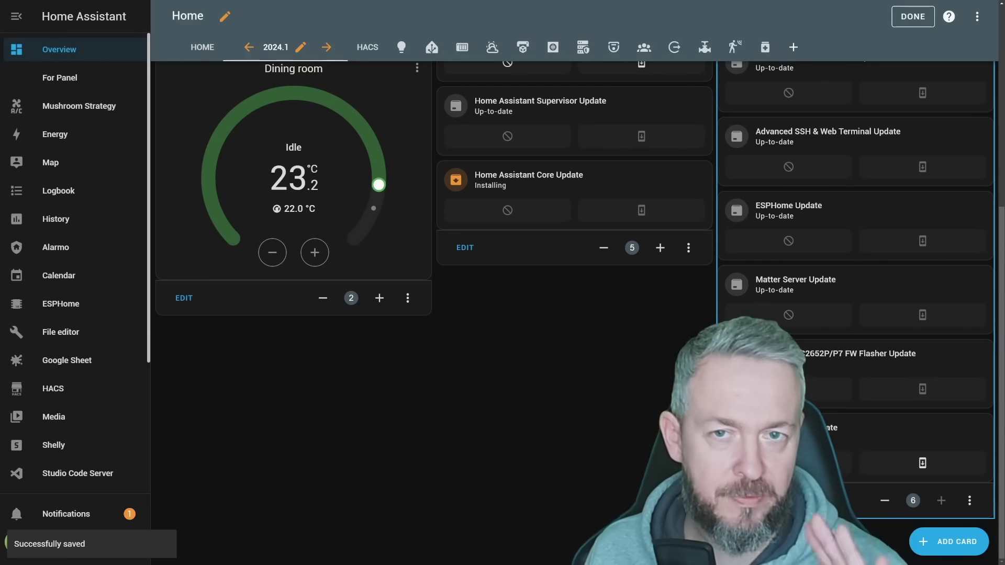
left_click(912, 16)
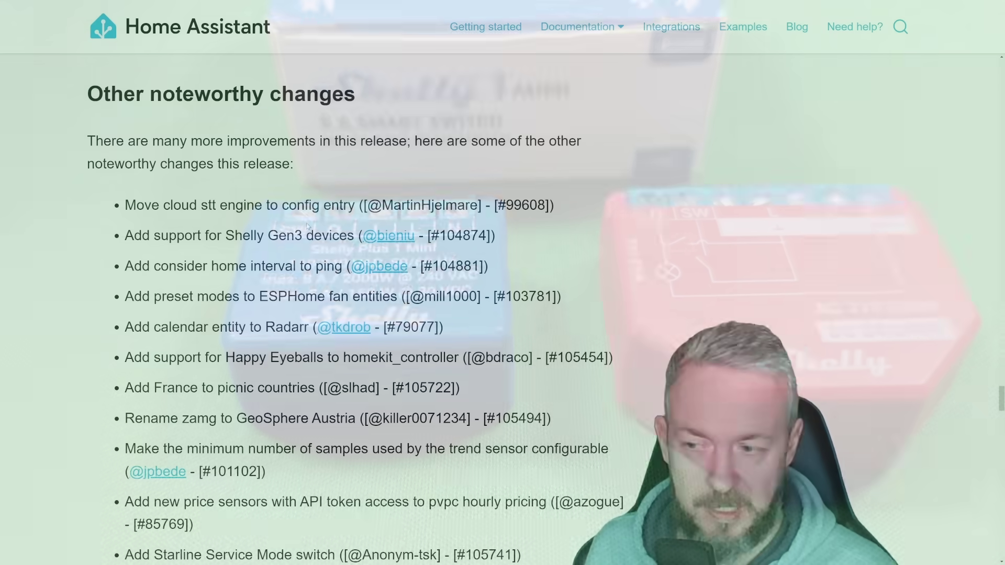
Step: Scroll the 2024.1 release notes past Other noteworthy changes and New integrations to UI-setup integrations
scroll(133, 216, "down", 1)
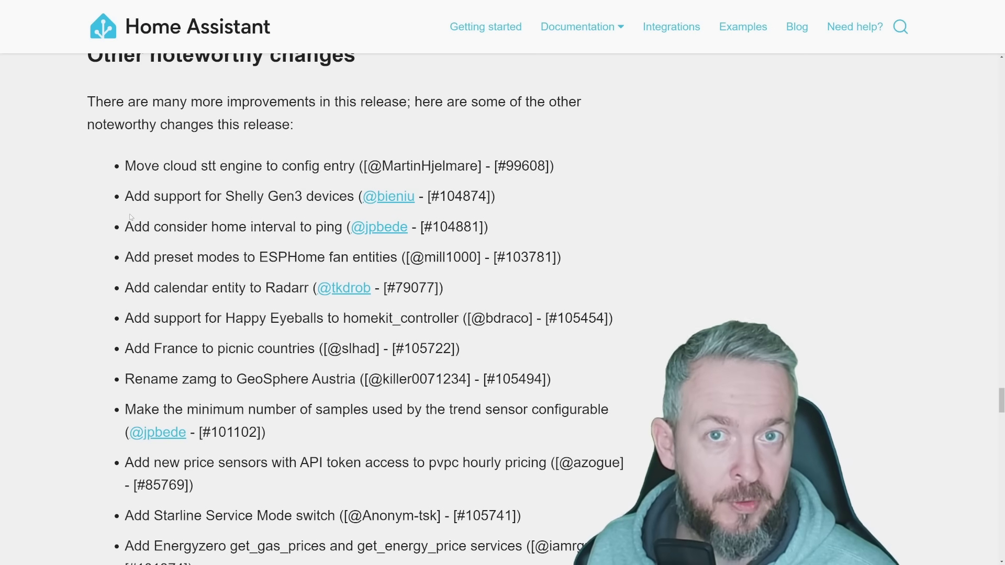
scroll(315, 151, "down", 2)
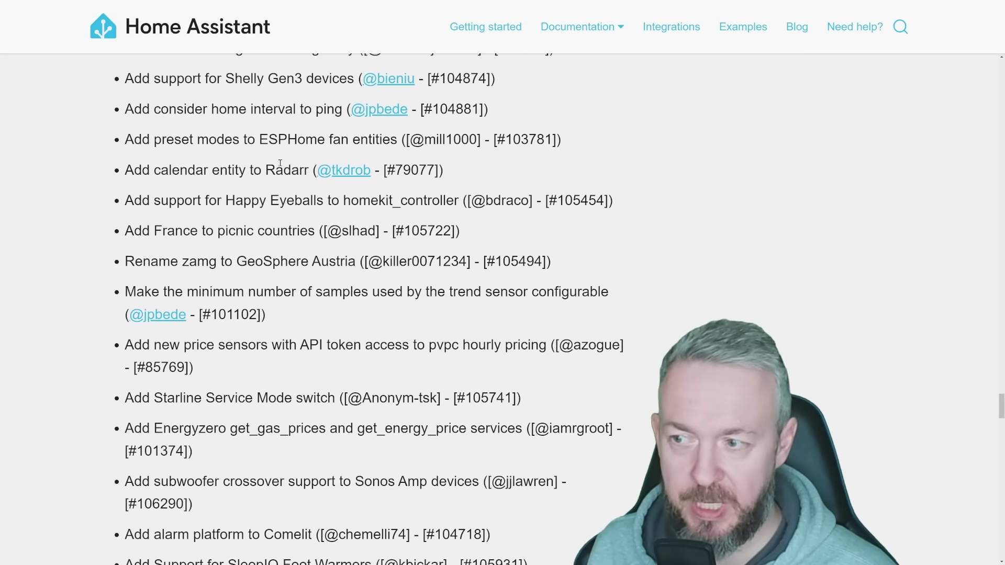
scroll(280, 163, "down", 2)
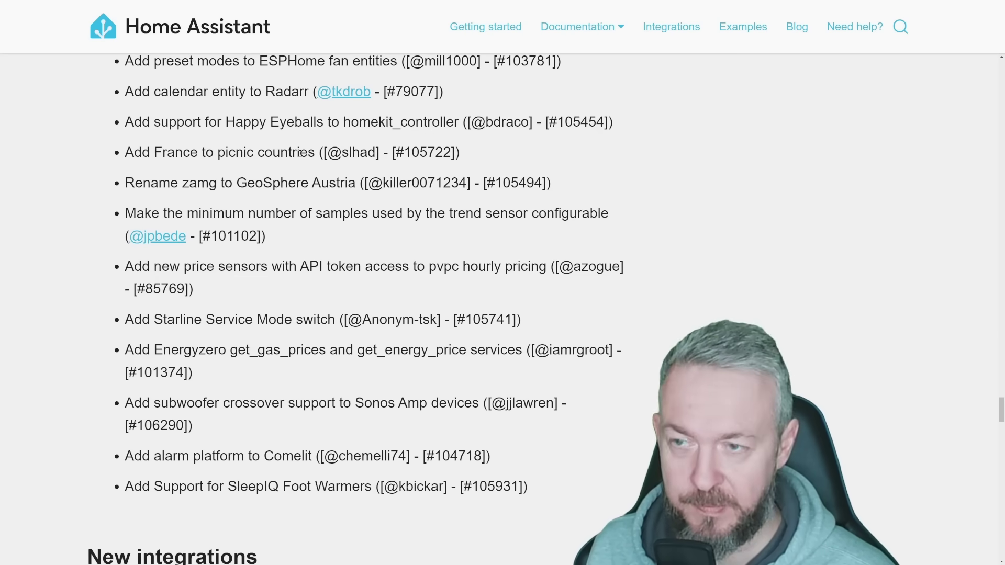
scroll(300, 152, "down", 3)
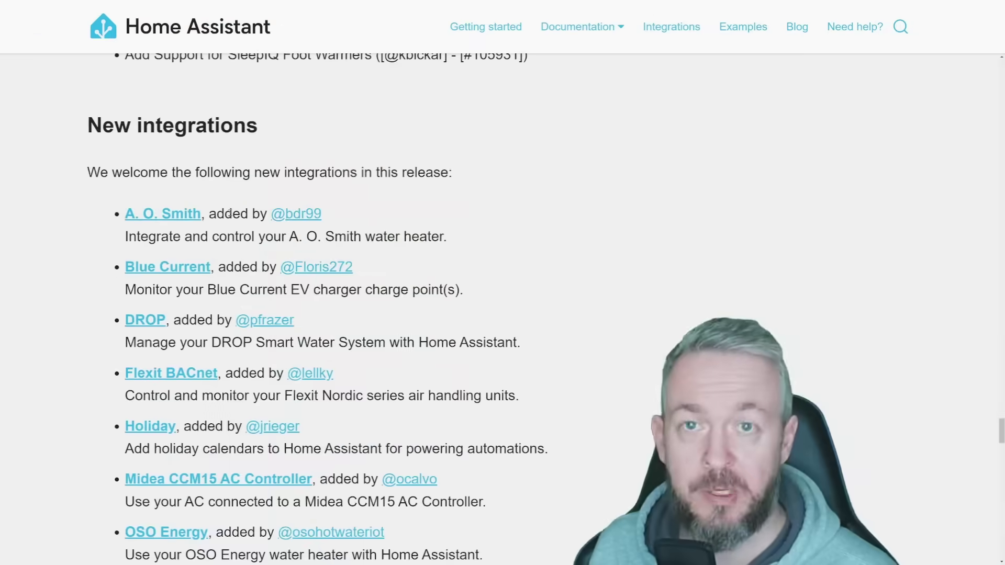
scroll(230, 212, "down", 2)
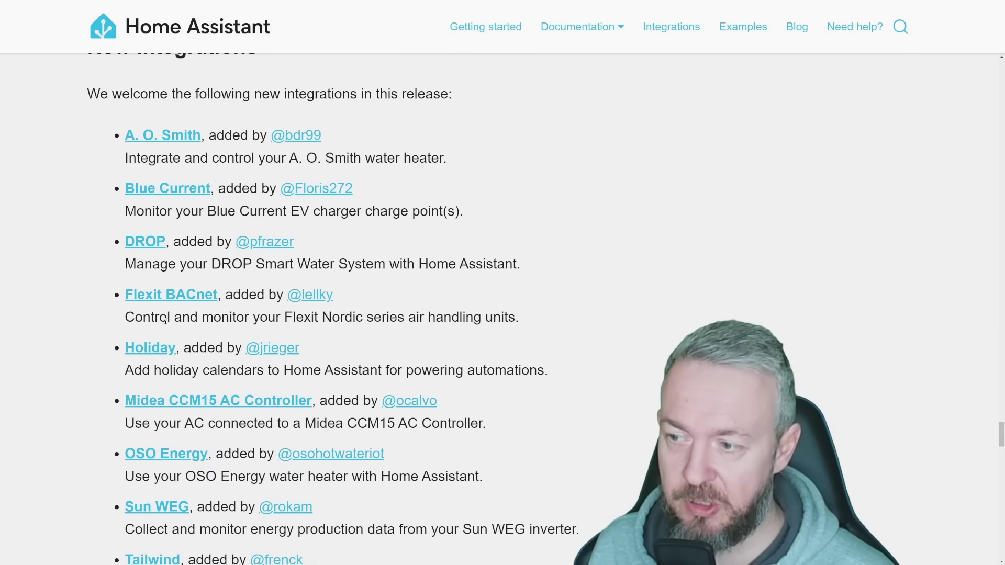
scroll(236, 134, "down", 4)
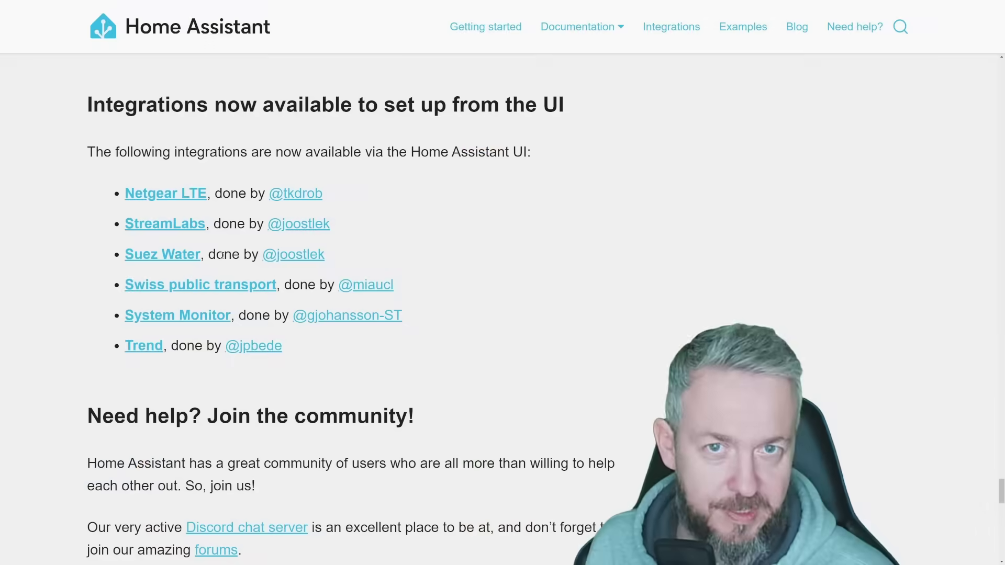
Step: Scroll the release notes down to the Backward-incompatible changes section
scroll(114, 131, "down", 10)
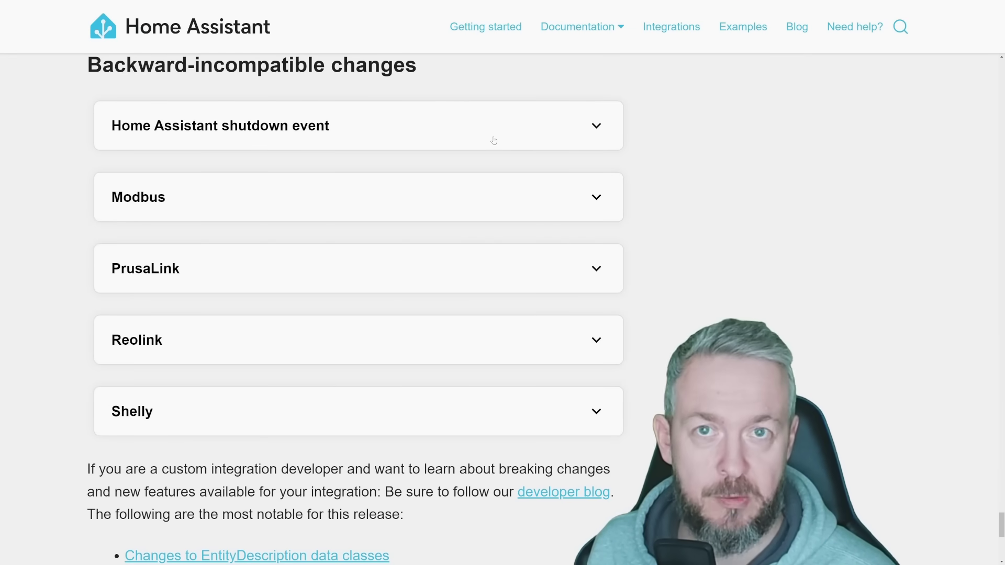
Step: Expand the shutdown event, Reolink and Shelly notes, showing Shelly's 1.11.0/1.0.0 firmware requirement
left_click(271, 138)
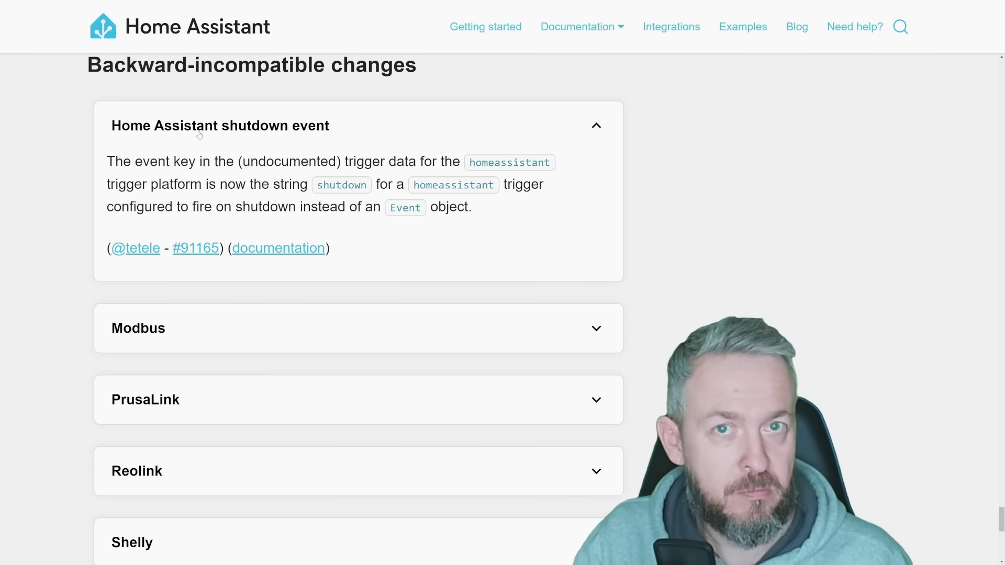
scroll(199, 135, "down", 1)
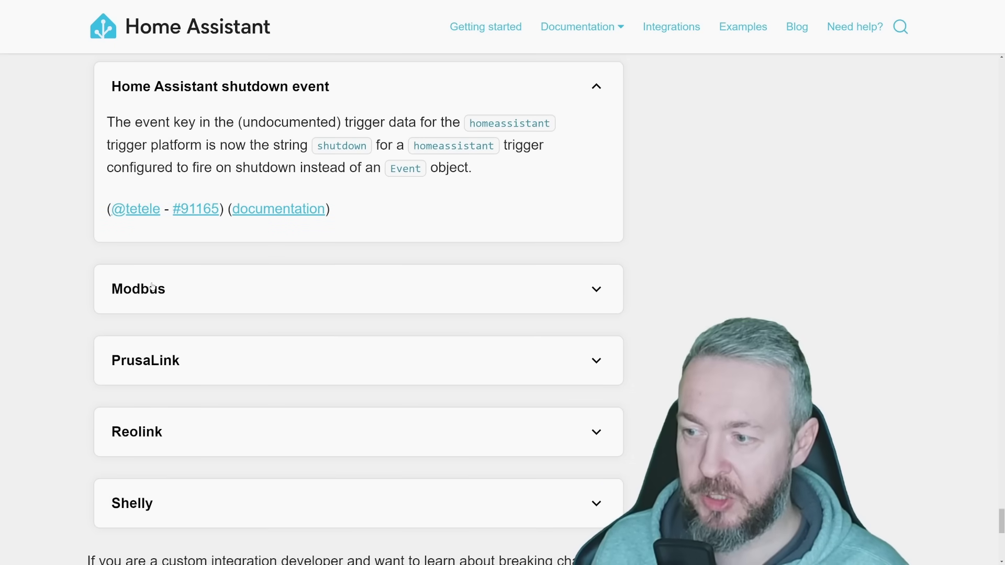
scroll(173, 304, "down", 1)
scroll(186, 382, "down", 2)
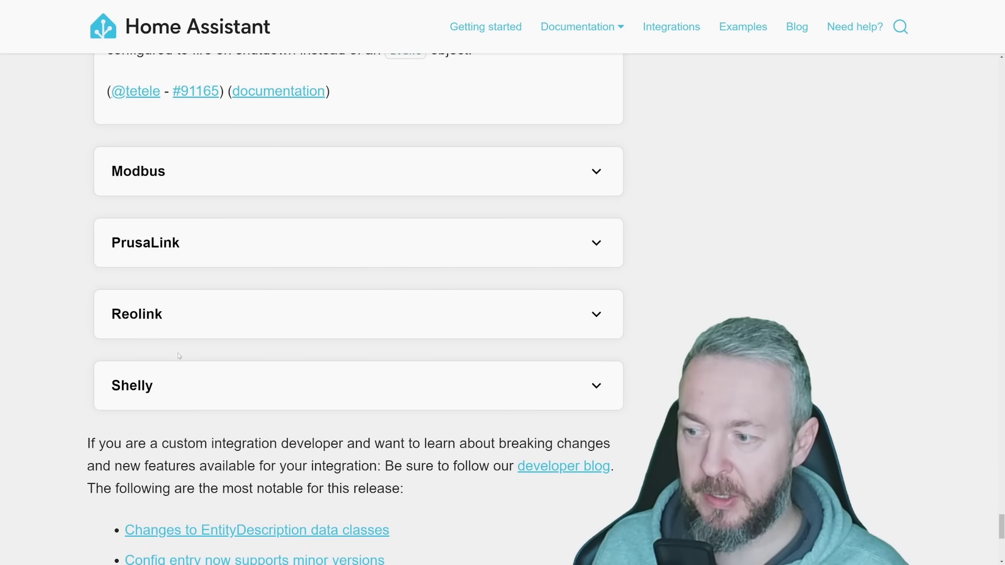
left_click(157, 309)
scroll(164, 306, "down", 4)
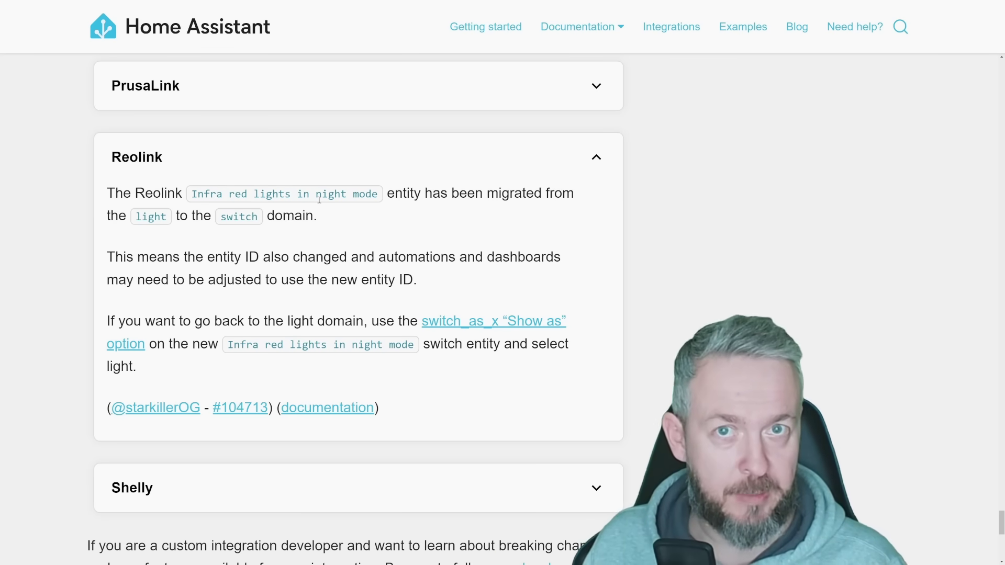
scroll(318, 199, "down", 3)
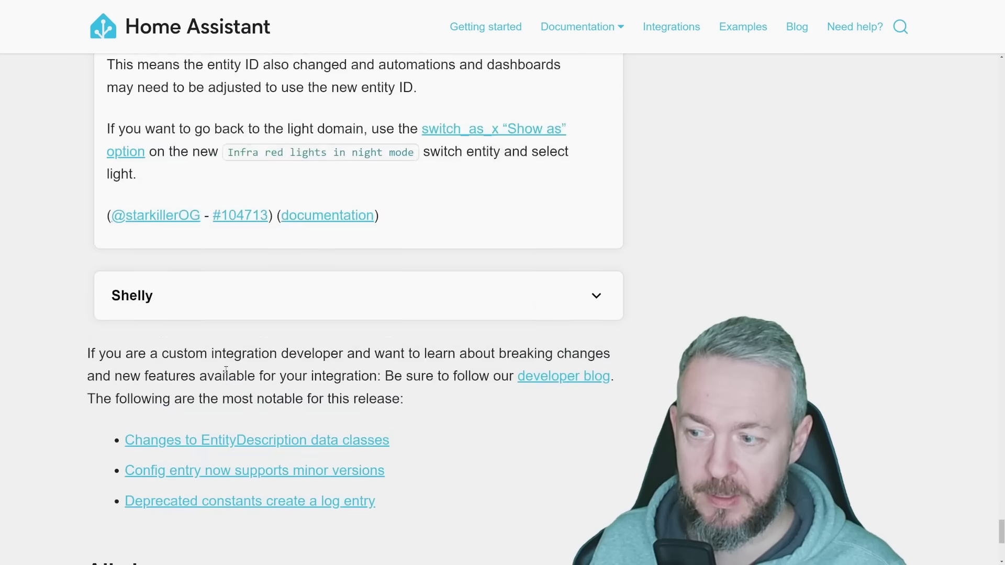
left_click(200, 286)
scroll(200, 286, "down", 2)
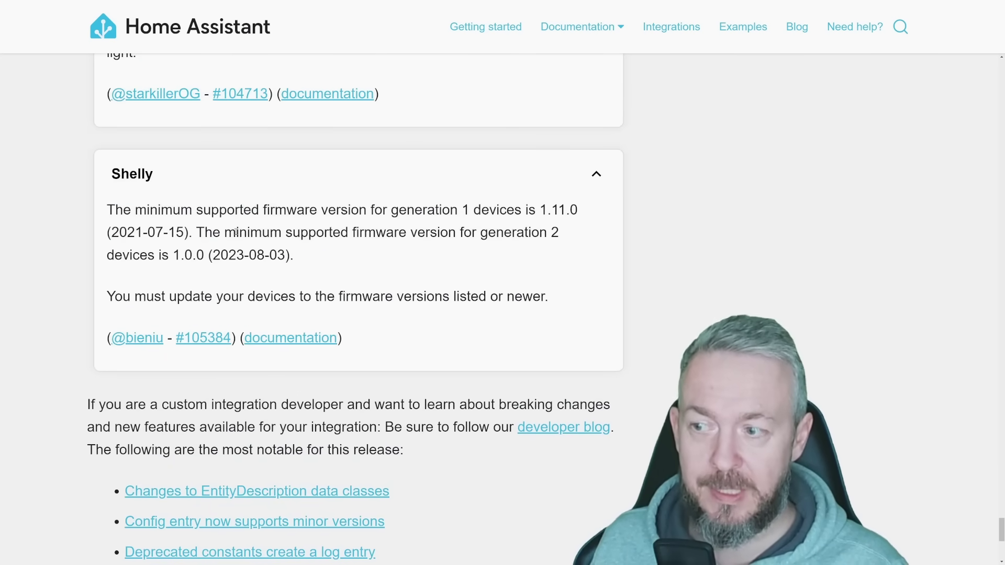